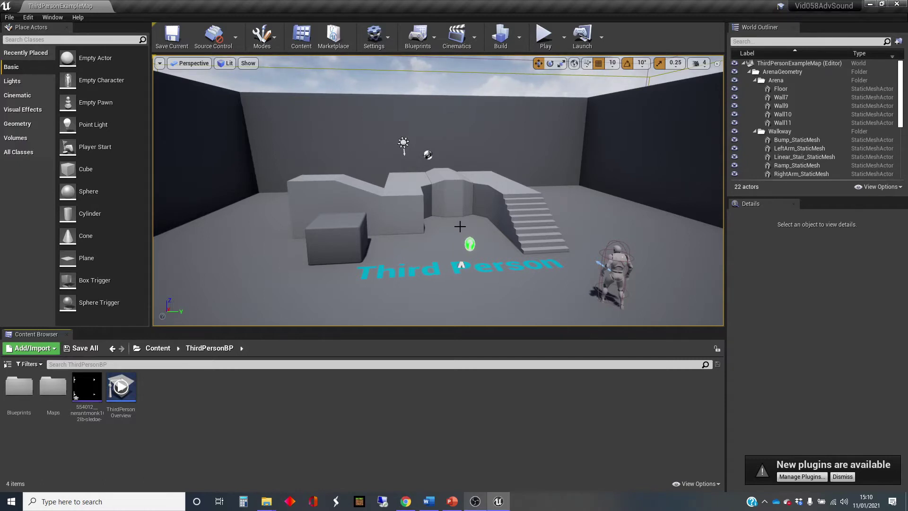
Look across the level and preview the anvil sound in the Content Browser.
{"action": "mouse_move", "coordinate": [492, 227]}
{"action": "right_mouse_down"}
{"action": "mouse_move", "coordinate": [454, 223]}
{"action": "mouse_move", "coordinate": [492, 223]}
{"action": "mouse_move", "coordinate": [464, 225]}
{"action": "right_mouse_up"}
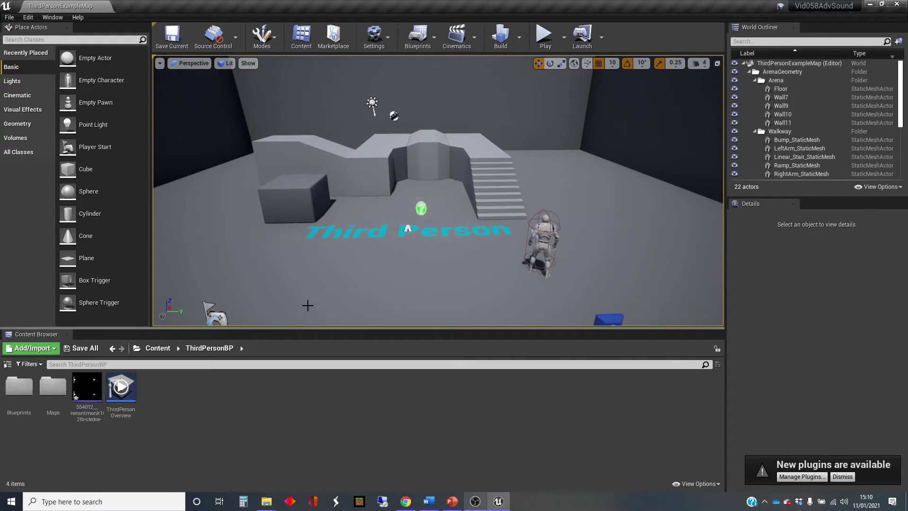
{"action": "mouse_move", "coordinate": [87, 390]}
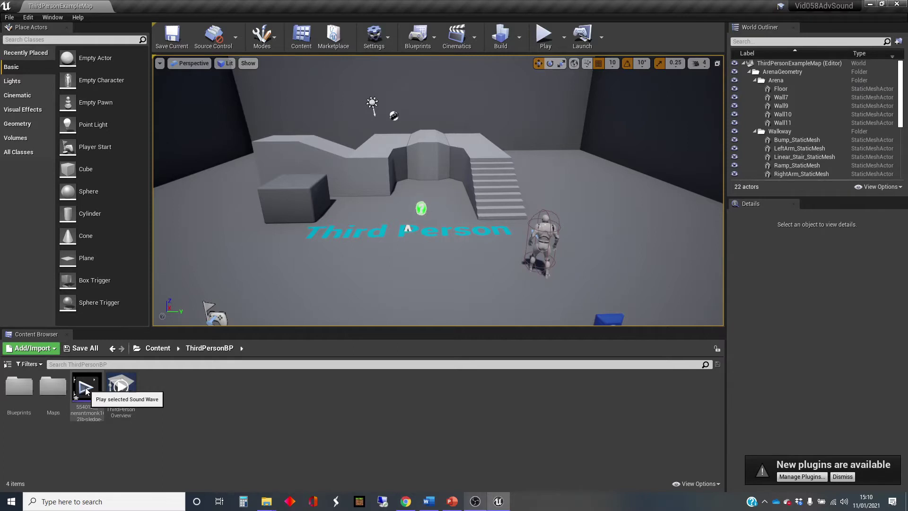
{"action": "left_click", "coordinate": [85, 388]}
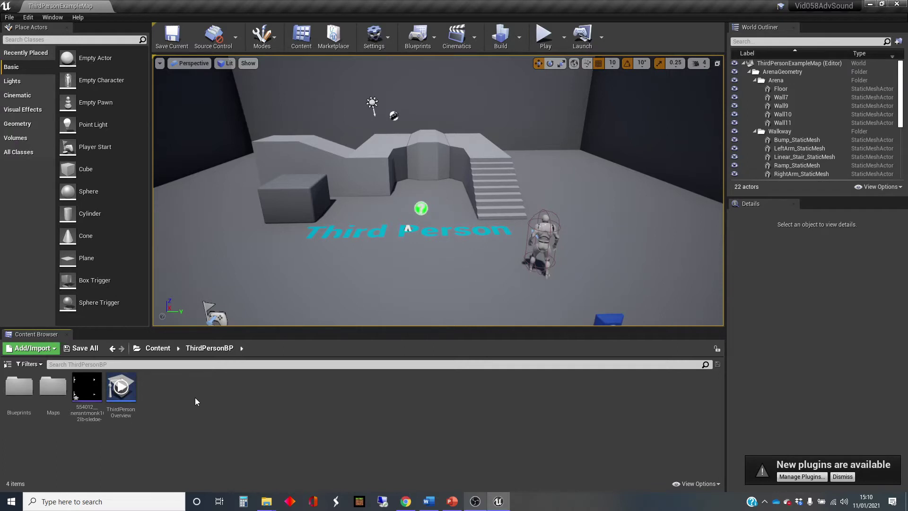
Place the anvil sound near the Third Person text, test it in play, then fly toward it.
{"action": "mouse_move", "coordinate": [87, 395]}
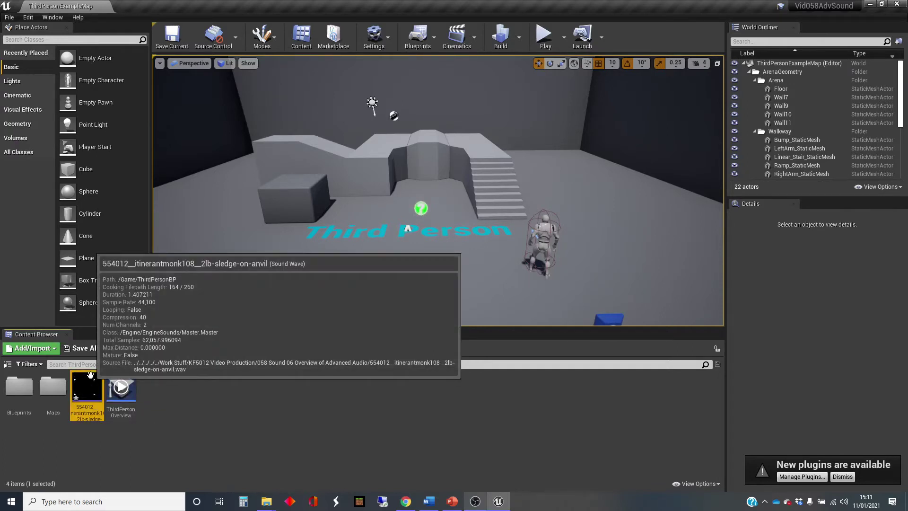
{"action": "left_click_drag", "start_coordinate": [86, 395], "coordinate": [386, 251]}
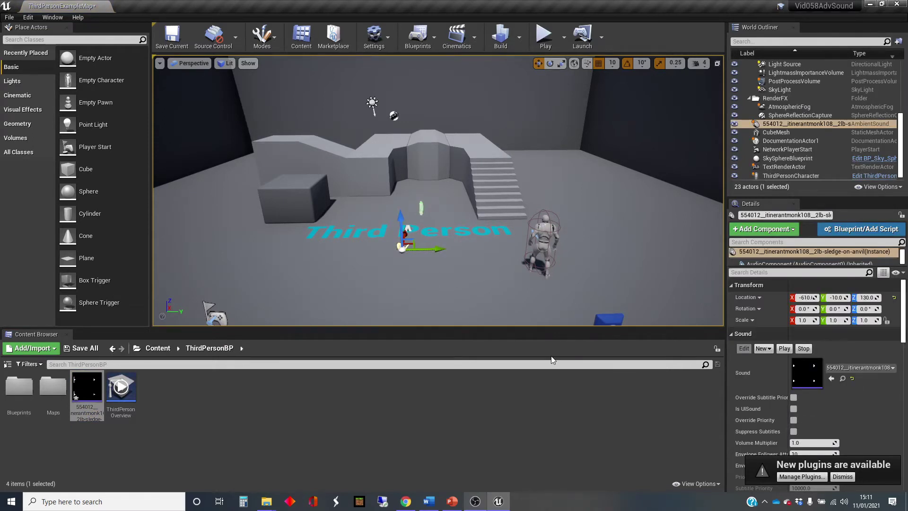
{"action": "left_click", "coordinate": [546, 45]}
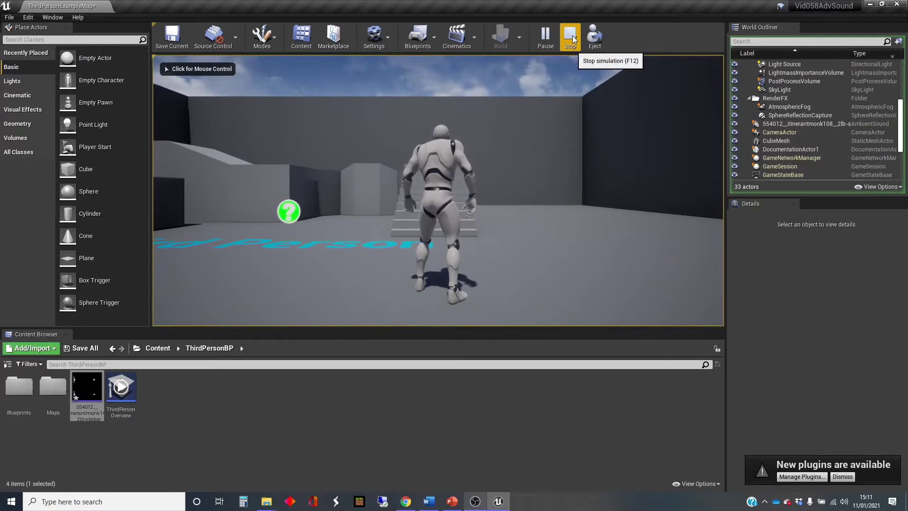
{"action": "left_click", "coordinate": [570, 36]}
{"action": "right_click_drag", "start_coordinate": [536, 166], "coordinate": [537, 166]}
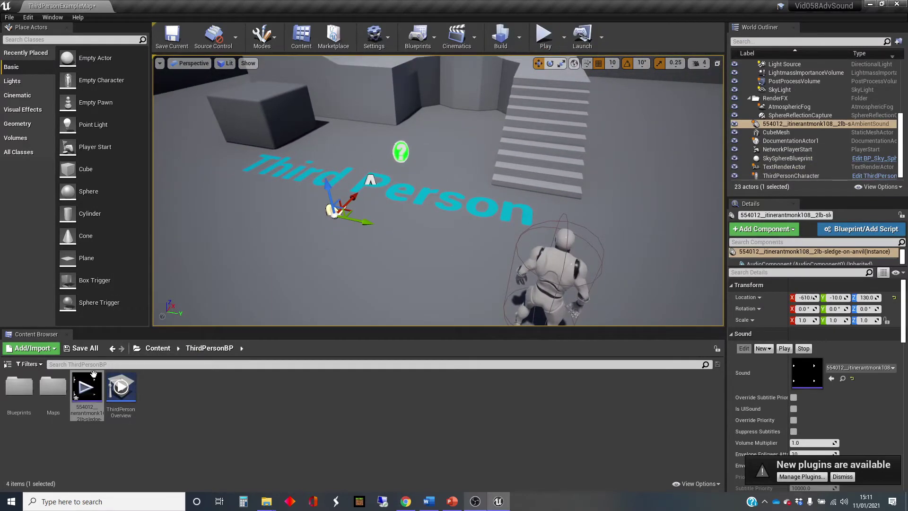
{"action": "mouse_move", "coordinate": [91, 373]}
Tick Looping in the sledge-on-anvil sound wave's Sound settings and save the asset.
{"action": "double_click", "coordinate": [92, 387]}
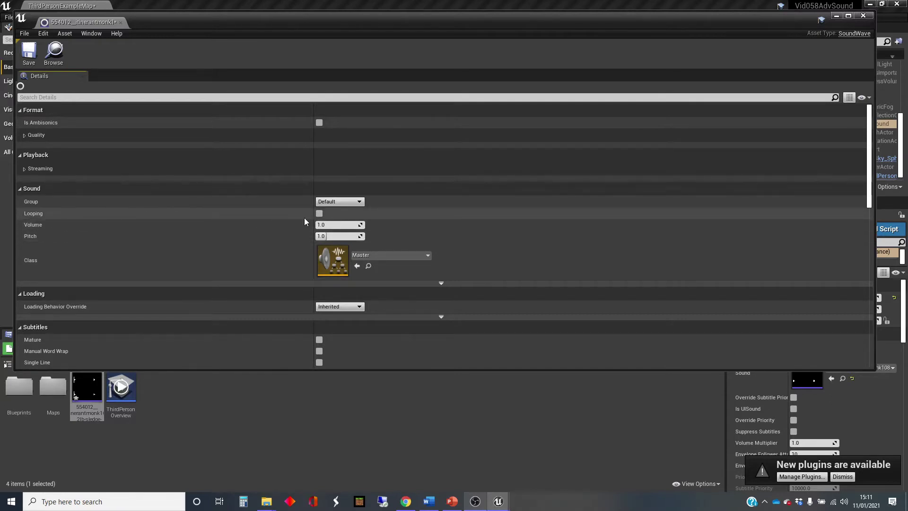
{"action": "left_click", "coordinate": [319, 213]}
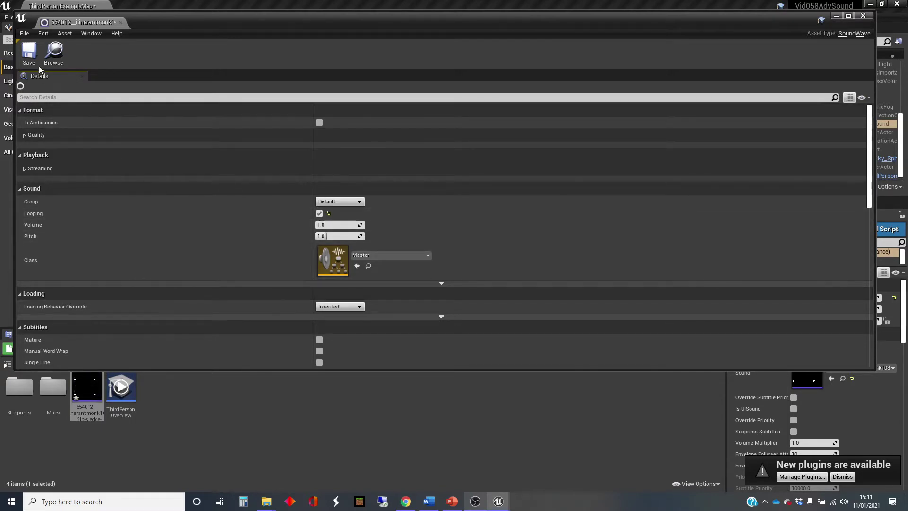
{"action": "left_click", "coordinate": [28, 49]}
Play the level to hear the looping anvil sound, then preview and reopen the sound wave.
{"action": "left_click", "coordinate": [832, 18]}
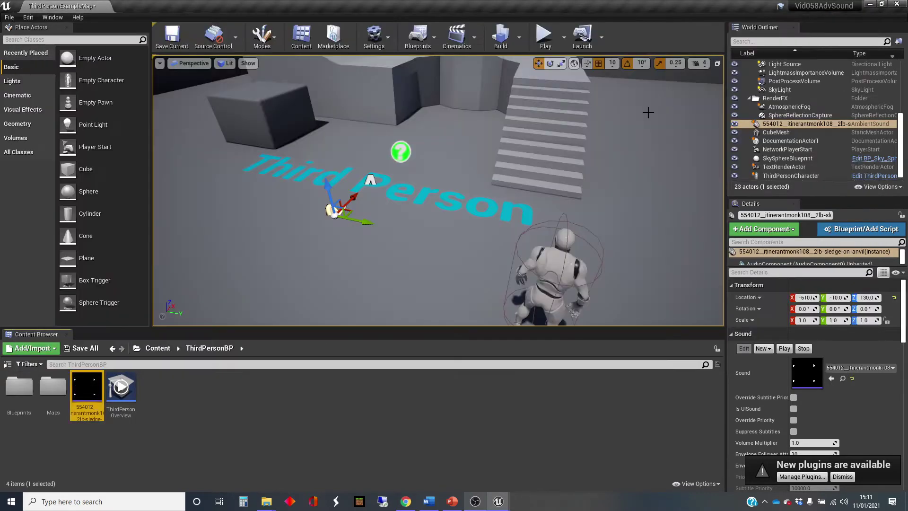
{"action": "left_click", "coordinate": [545, 35]}
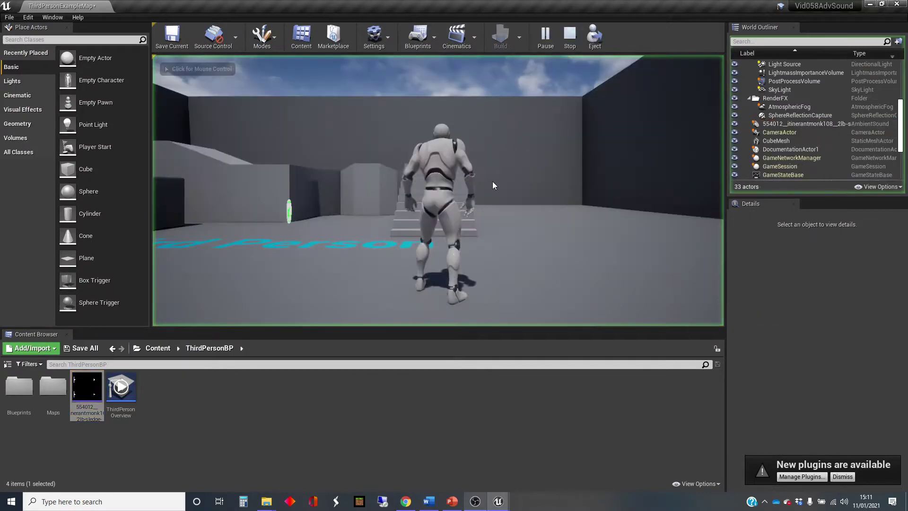
{"action": "left_click", "coordinate": [521, 217]}
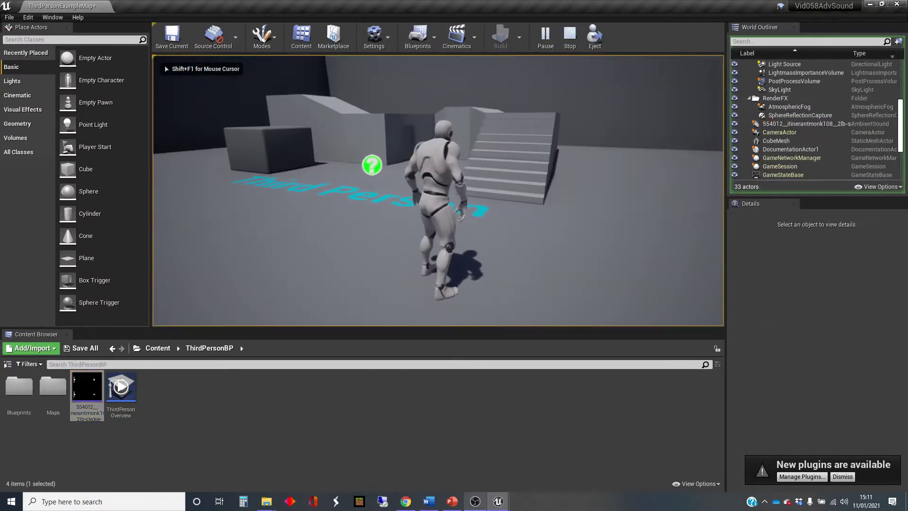
{"action": "key", "text": "Escape"}
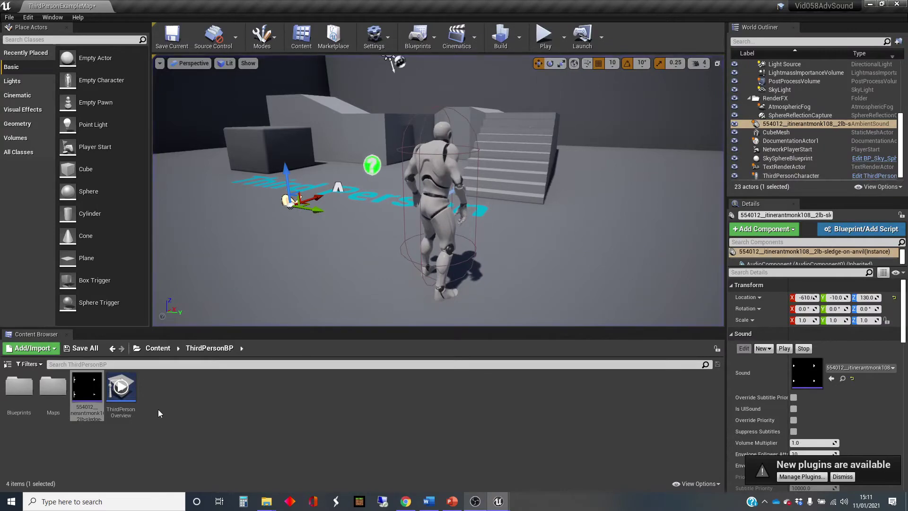
{"action": "left_click", "coordinate": [89, 385]}
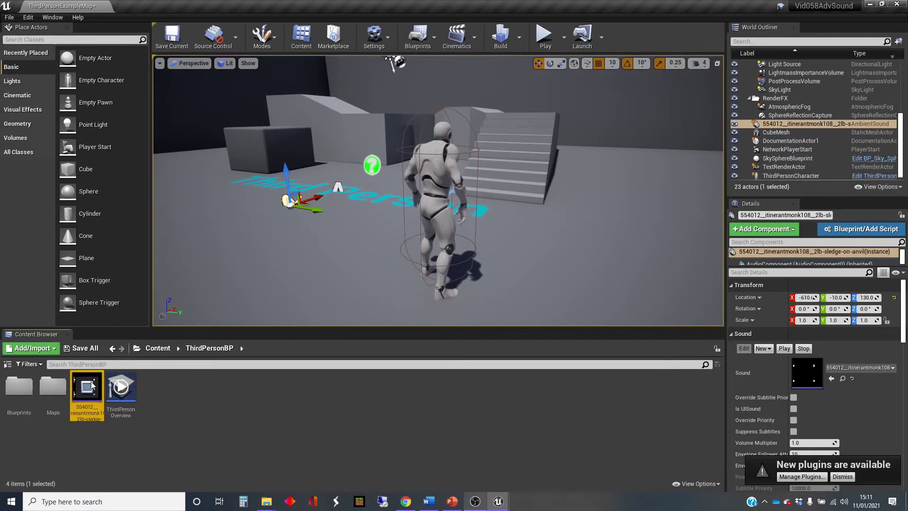
{"action": "double_click", "coordinate": [89, 385]}
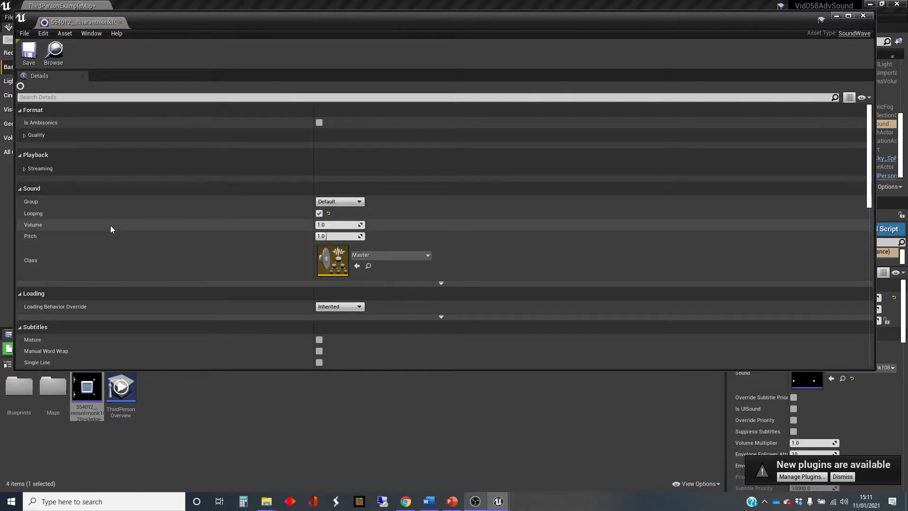
Raise the anvil sound wave's Pitch from 1.0 to 1.442857 and preview the result.
{"action": "left_click", "coordinate": [86, 386]}
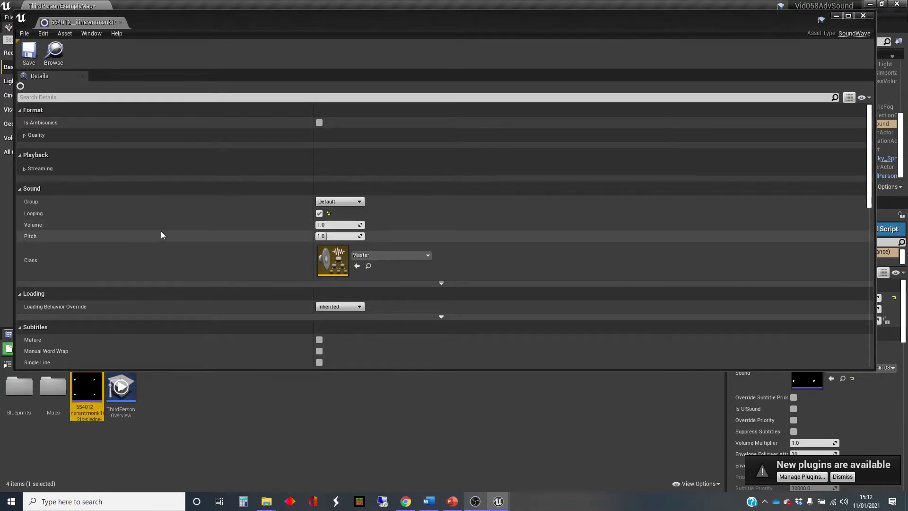
{"action": "left_click", "coordinate": [336, 236]}
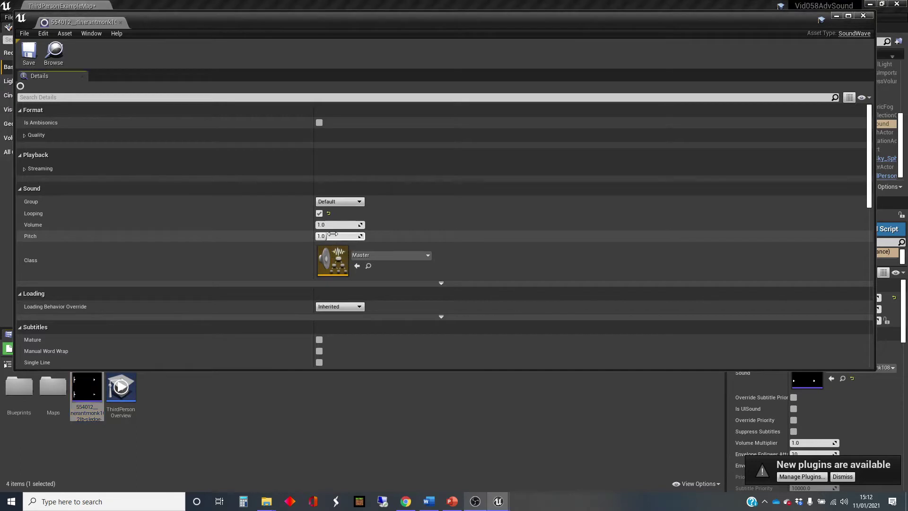
{"action": "left_click_drag", "start_coordinate": [326, 236], "coordinate": [332, 236]}
{"action": "left_click", "coordinate": [88, 388]}
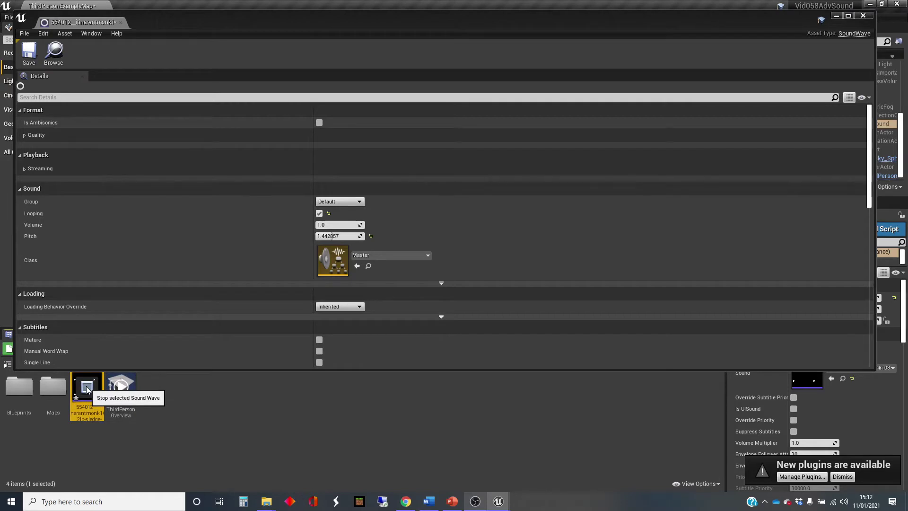
{"action": "left_click", "coordinate": [87, 389]}
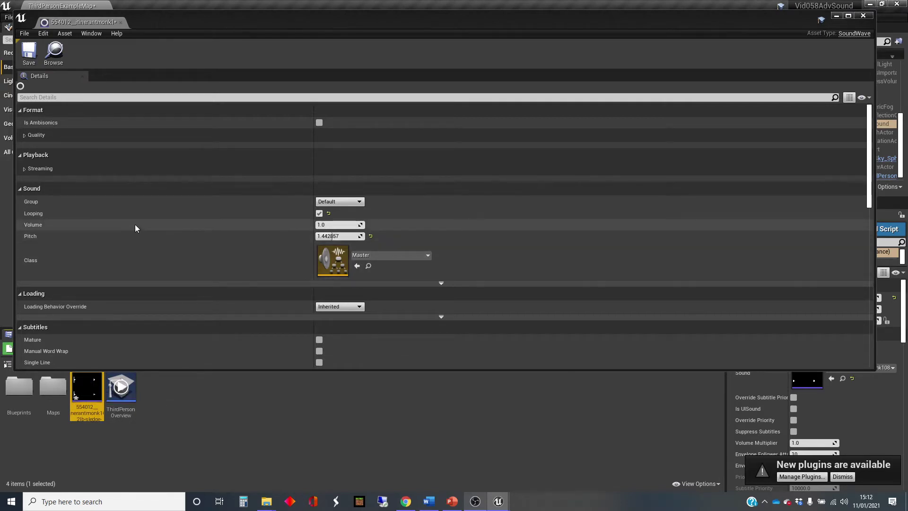
{"action": "scroll", "coordinate": [136, 226], "scroll_direction": "down", "scroll_amount": 3}
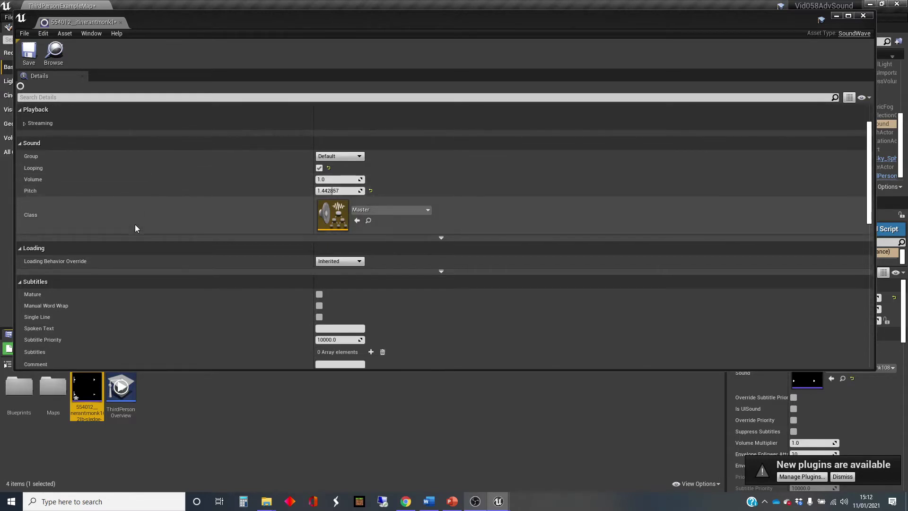
{"action": "scroll", "coordinate": [135, 228], "scroll_direction": "down", "scroll_amount": 2}
{"action": "scroll", "coordinate": [135, 229], "scroll_direction": "down", "scroll_amount": 1}
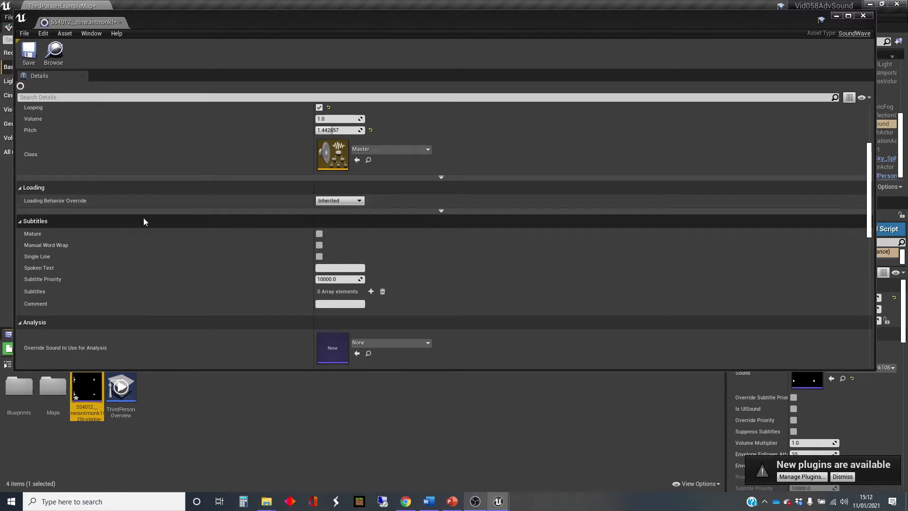
{"action": "scroll", "coordinate": [144, 243], "scroll_direction": "down", "scroll_amount": 1}
{"action": "scroll", "coordinate": [141, 249], "scroll_direction": "down", "scroll_amount": 1}
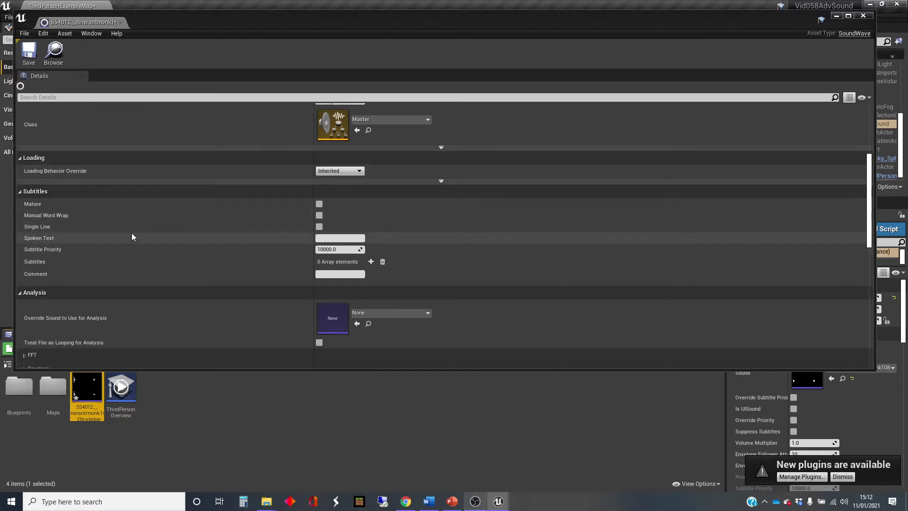
{"action": "scroll", "coordinate": [132, 236], "scroll_direction": "down", "scroll_amount": 1}
{"action": "scroll", "coordinate": [124, 265], "scroll_direction": "down", "scroll_amount": 2}
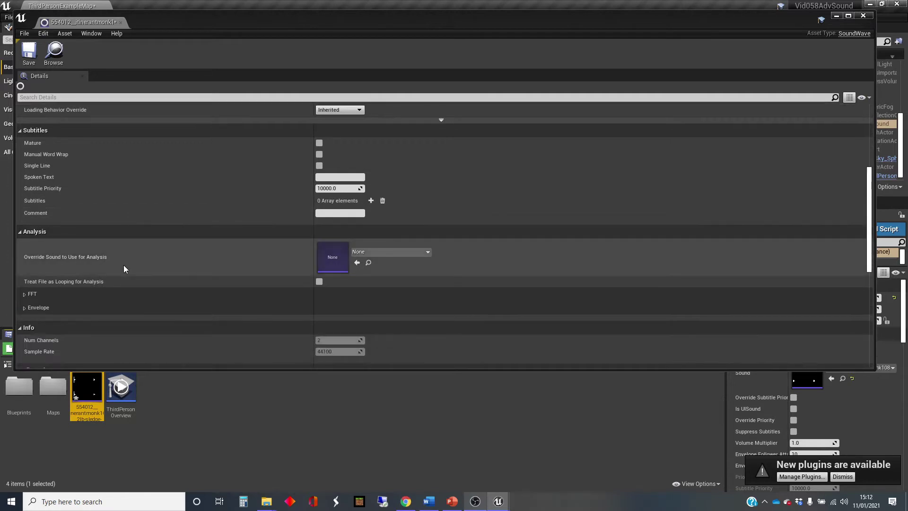
{"action": "scroll", "coordinate": [122, 268], "scroll_direction": "down", "scroll_amount": 1}
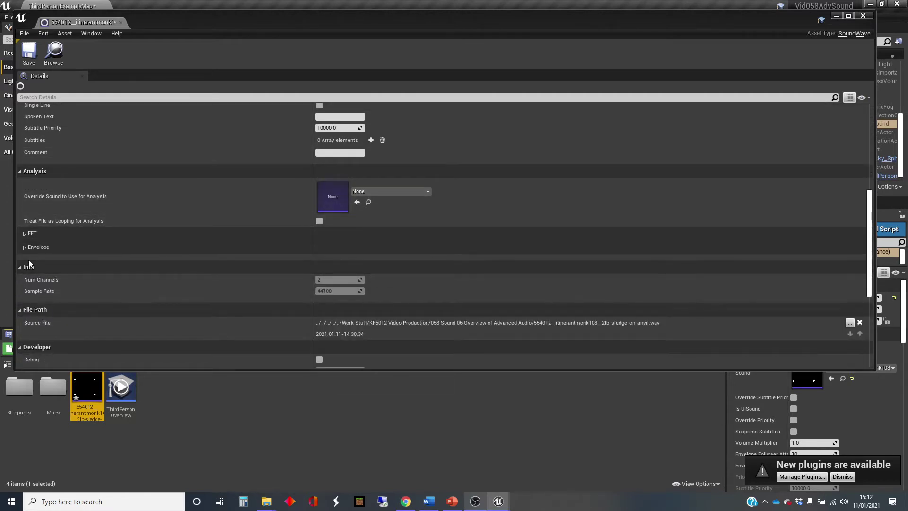
{"action": "left_click", "coordinate": [24, 247]}
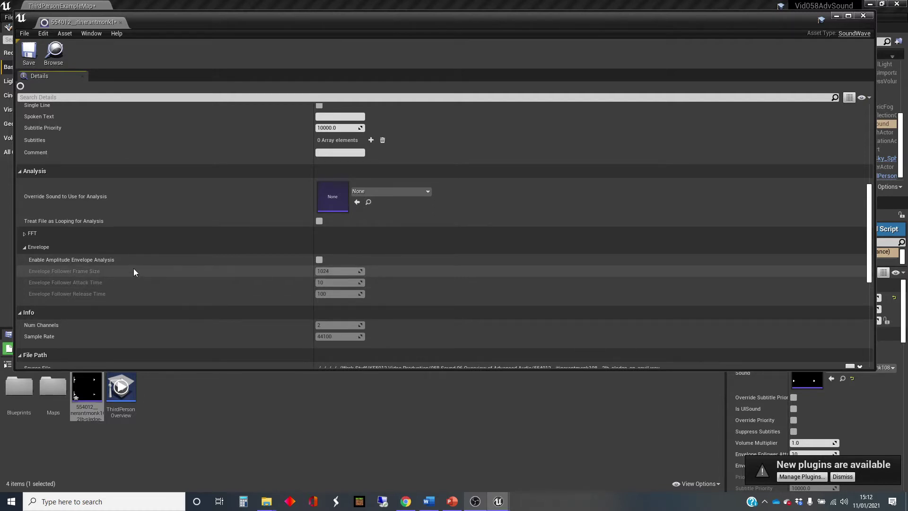
{"action": "scroll", "coordinate": [133, 272], "scroll_direction": "down", "scroll_amount": 2}
{"action": "scroll", "coordinate": [134, 272], "scroll_direction": "down", "scroll_amount": 2}
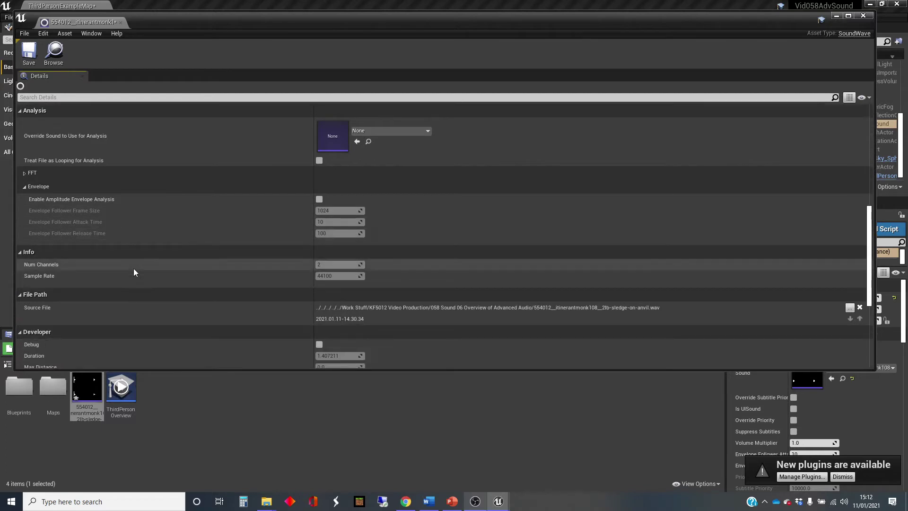
{"action": "scroll", "coordinate": [134, 272], "scroll_direction": "down", "scroll_amount": 2}
{"action": "scroll", "coordinate": [134, 272], "scroll_direction": "down", "scroll_amount": 1}
{"action": "scroll", "coordinate": [134, 272], "scroll_direction": "down", "scroll_amount": 2}
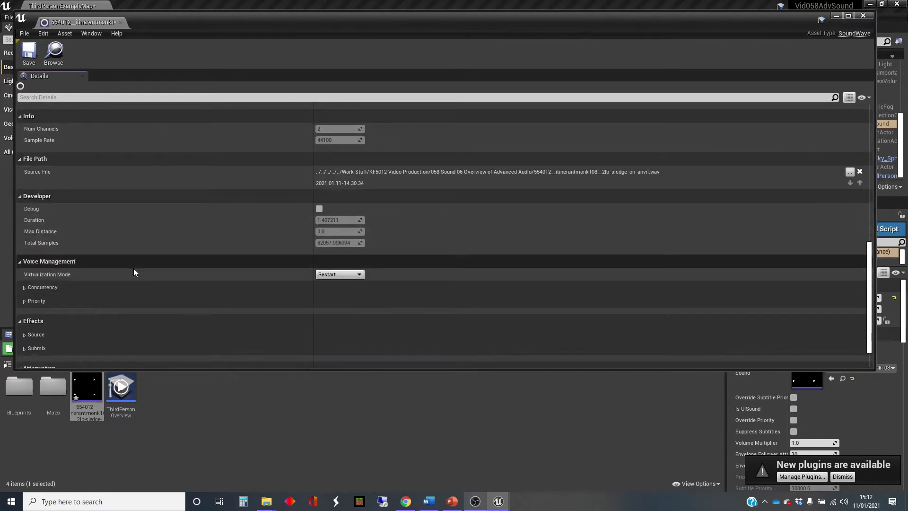
{"action": "scroll", "coordinate": [134, 272], "scroll_direction": "down", "scroll_amount": 1}
{"action": "scroll", "coordinate": [134, 272], "scroll_direction": "down", "scroll_amount": 1}
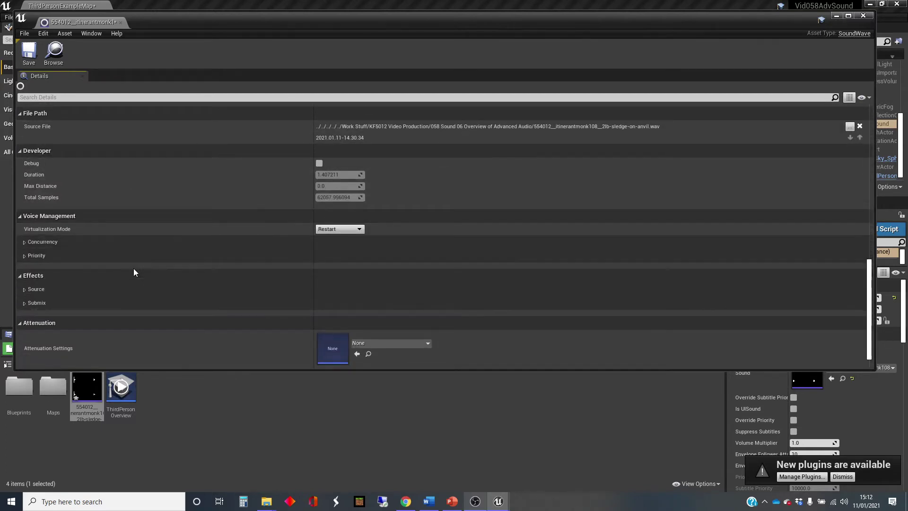
Expand the Source effects, Submix and Curves categories in the sound wave's Details and review them.
{"action": "left_click", "coordinate": [24, 289]}
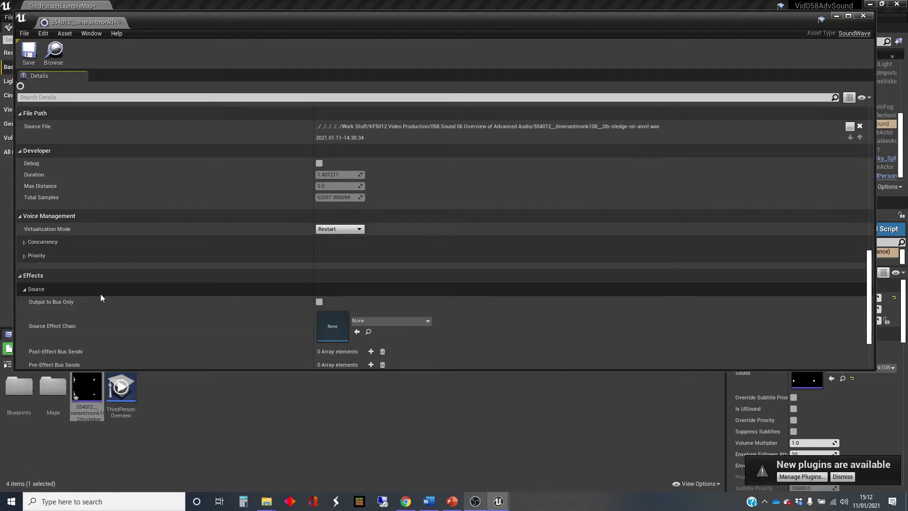
{"action": "scroll", "coordinate": [100, 294], "scroll_direction": "down", "scroll_amount": 2}
{"action": "scroll", "coordinate": [101, 294], "scroll_direction": "down", "scroll_amount": 2}
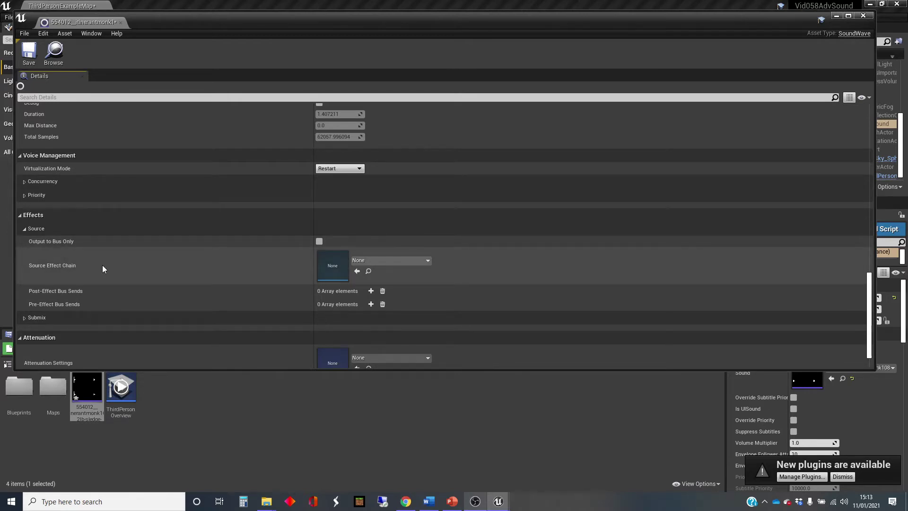
{"action": "left_click", "coordinate": [24, 319]}
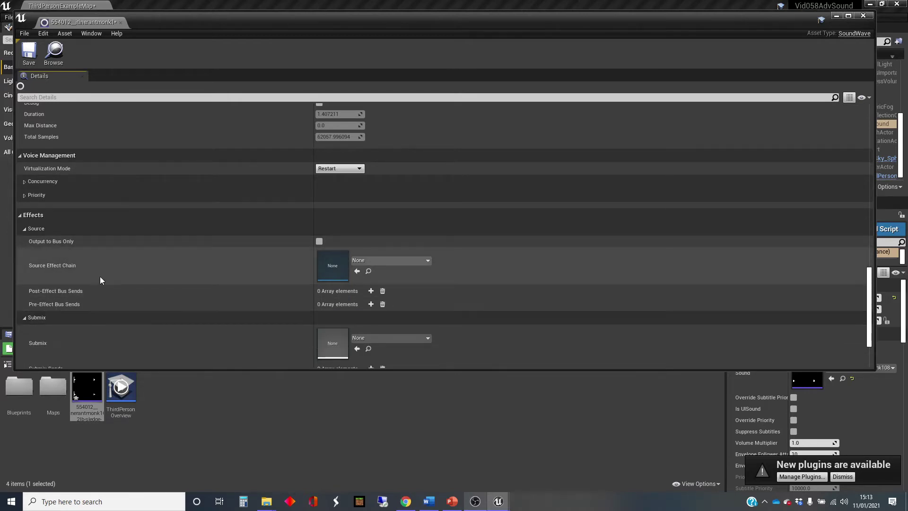
{"action": "scroll", "coordinate": [100, 276], "scroll_direction": "down", "scroll_amount": 3}
{"action": "scroll", "coordinate": [112, 255], "scroll_direction": "down", "scroll_amount": 1}
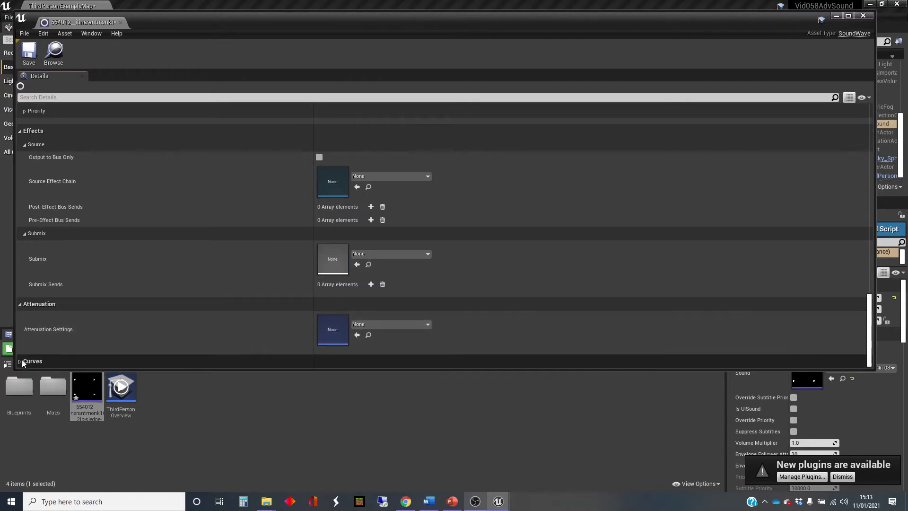
{"action": "left_click", "coordinate": [20, 362]}
{"action": "scroll", "coordinate": [81, 318], "scroll_direction": "down", "scroll_amount": 2}
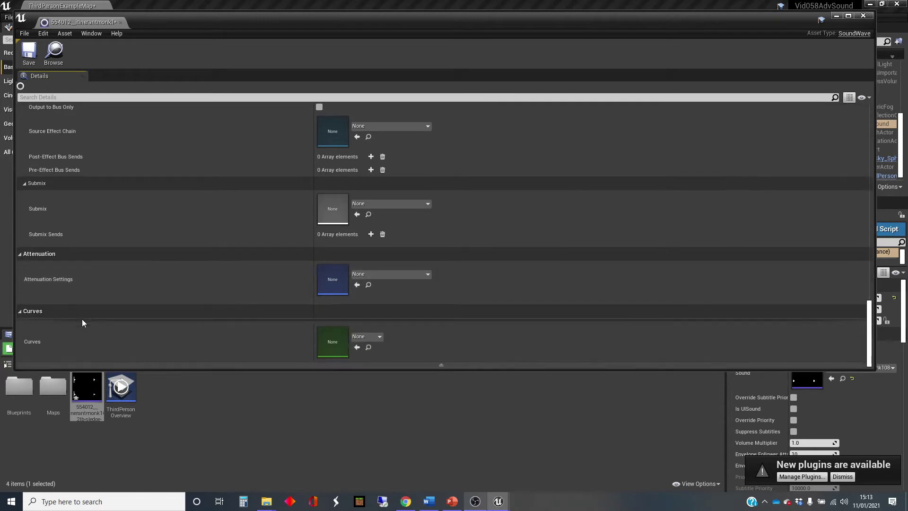
{"action": "scroll", "coordinate": [82, 318], "scroll_direction": "up", "scroll_amount": 1}
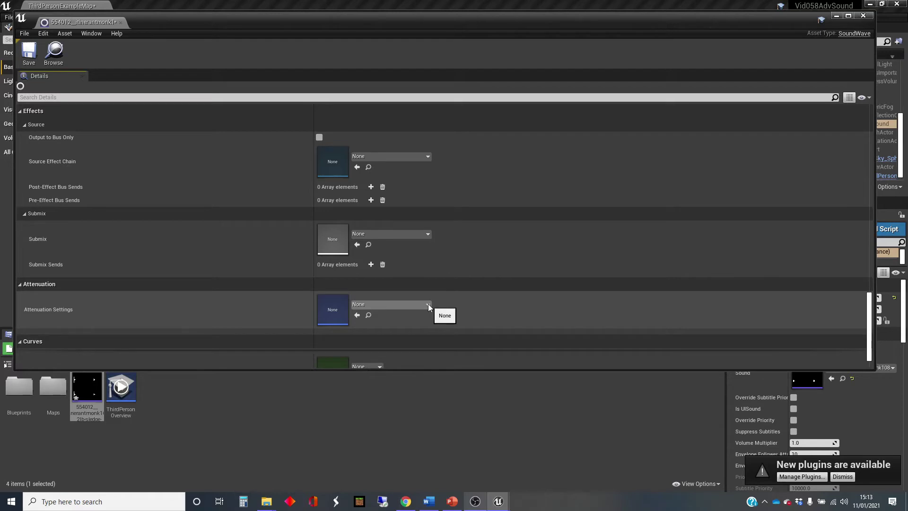
Create and save NewSoundAttenuation from the Attenuation Settings dropdown, then locate it in Content.
{"action": "left_click", "coordinate": [427, 304]}
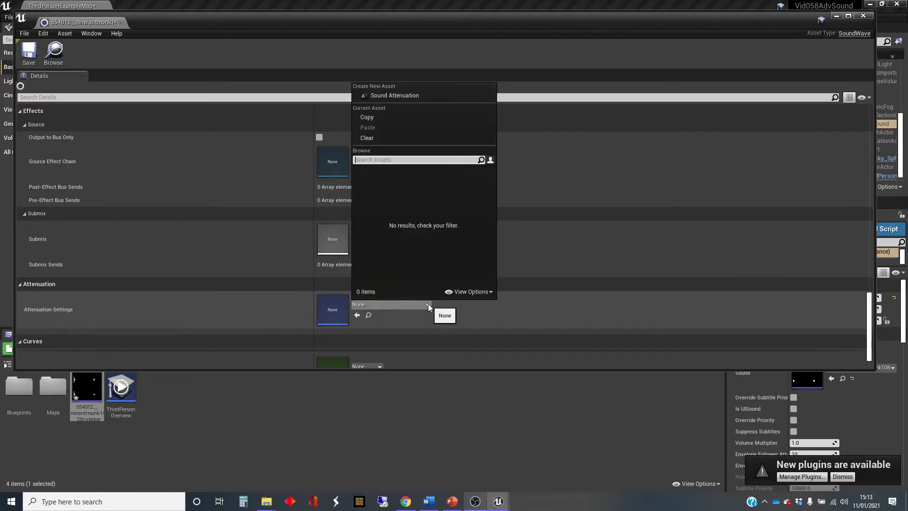
{"action": "left_click", "coordinate": [411, 95]}
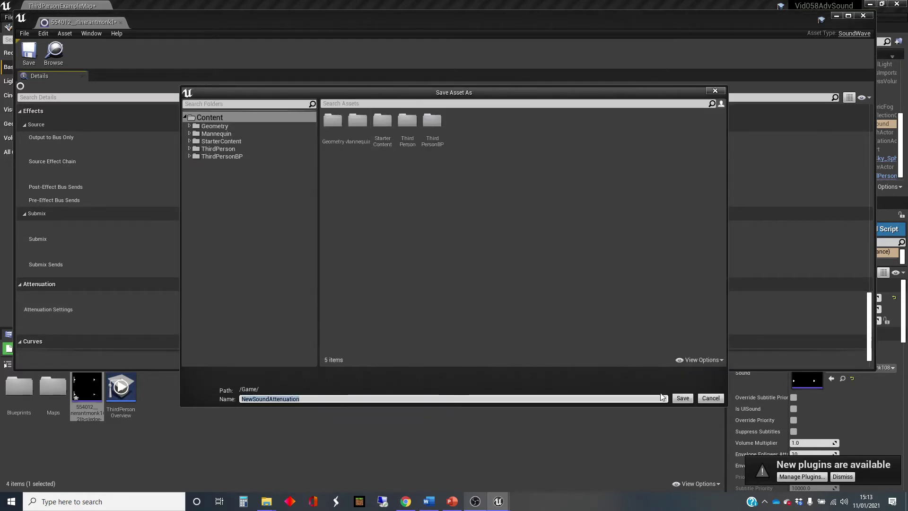
{"action": "left_click", "coordinate": [682, 401]}
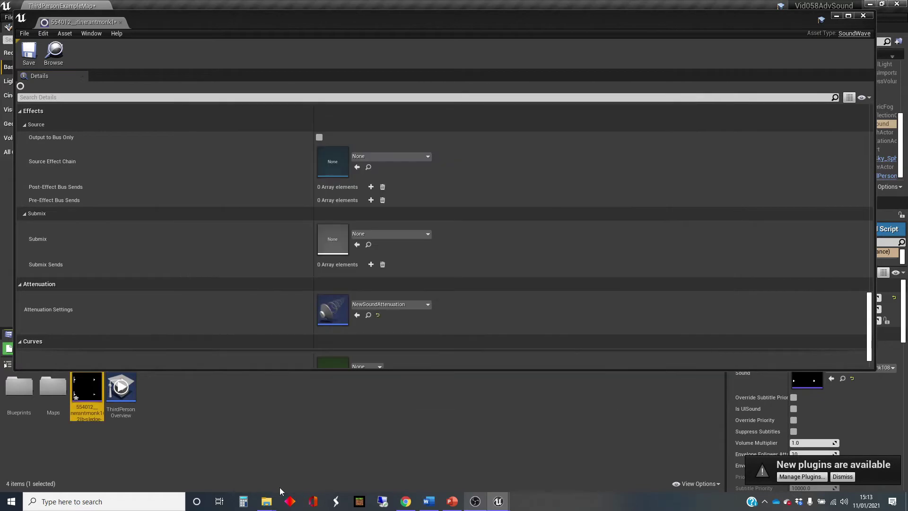
{"action": "left_click", "coordinate": [207, 430]}
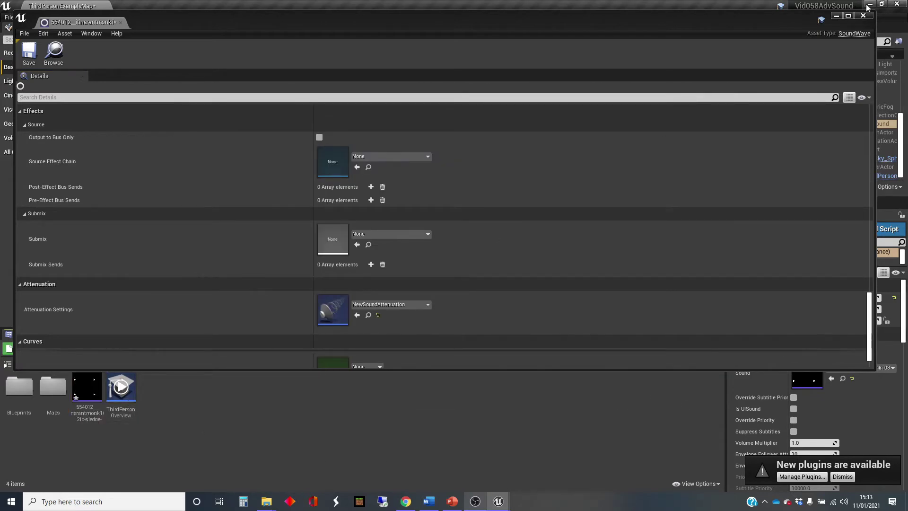
{"action": "left_click", "coordinate": [840, 18]}
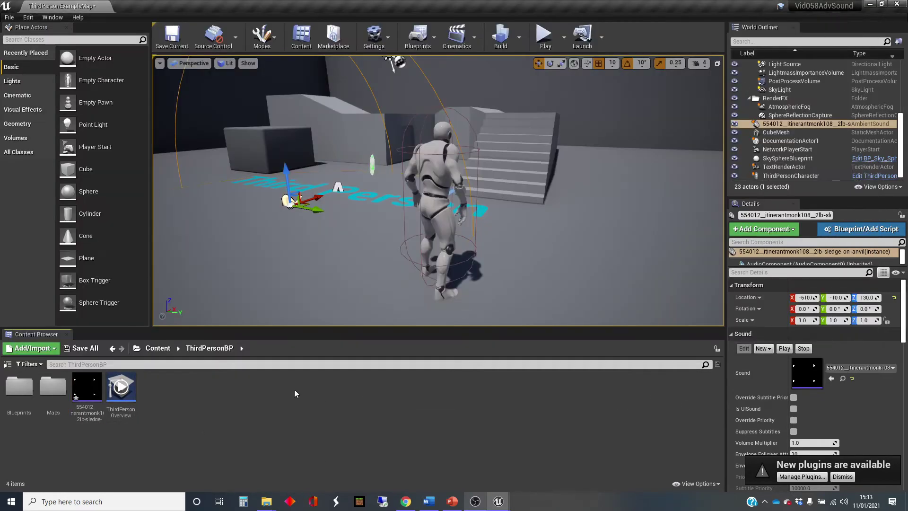
{"action": "left_click", "coordinate": [161, 347]}
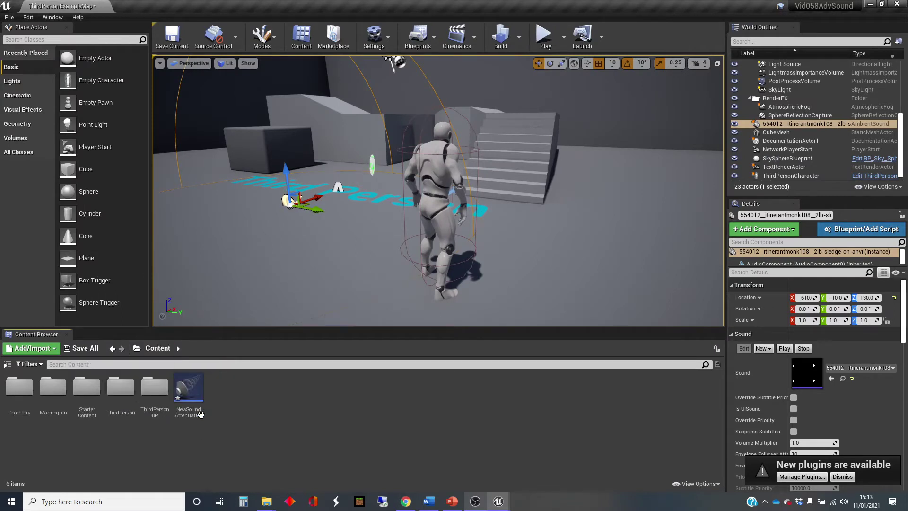
Switch NewSoundAttenuation's Attenuation Function to Natural Sound, save it, and return to the level.
{"action": "double_click", "coordinate": [188, 387]}
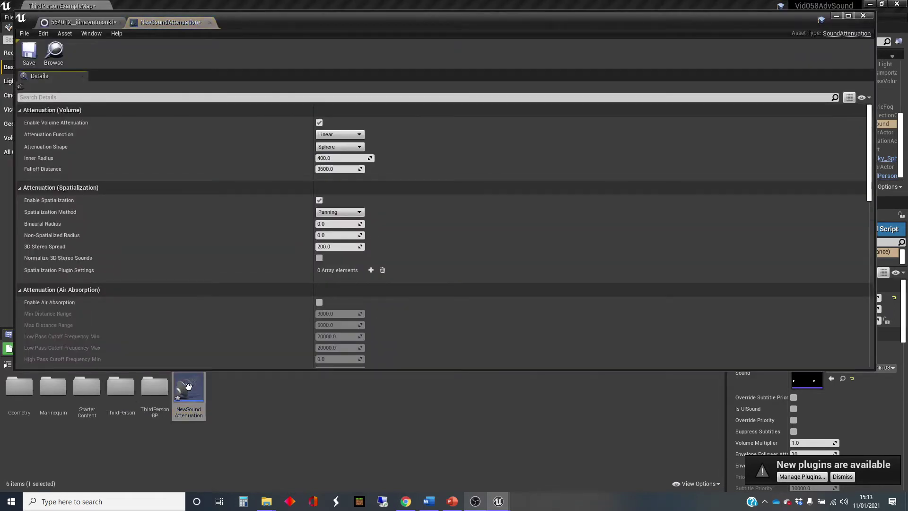
{"action": "left_click", "coordinate": [362, 134]}
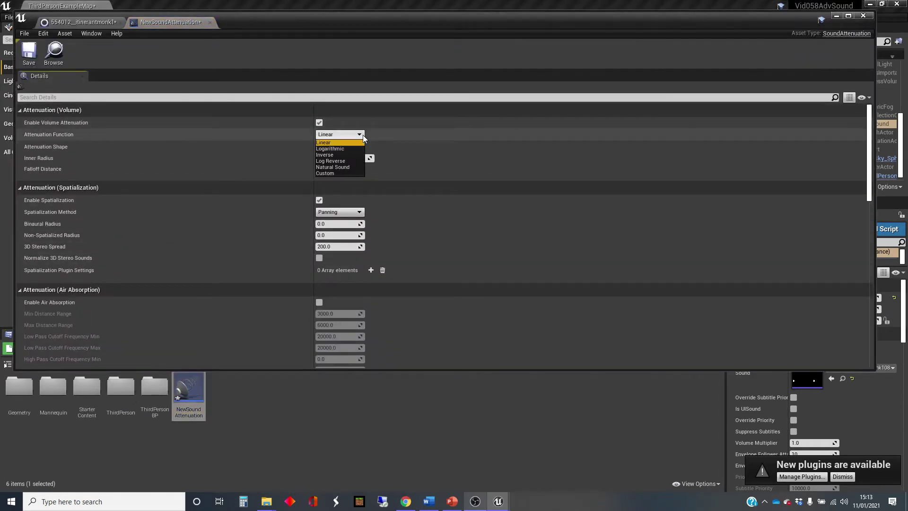
{"action": "left_click", "coordinate": [349, 168]}
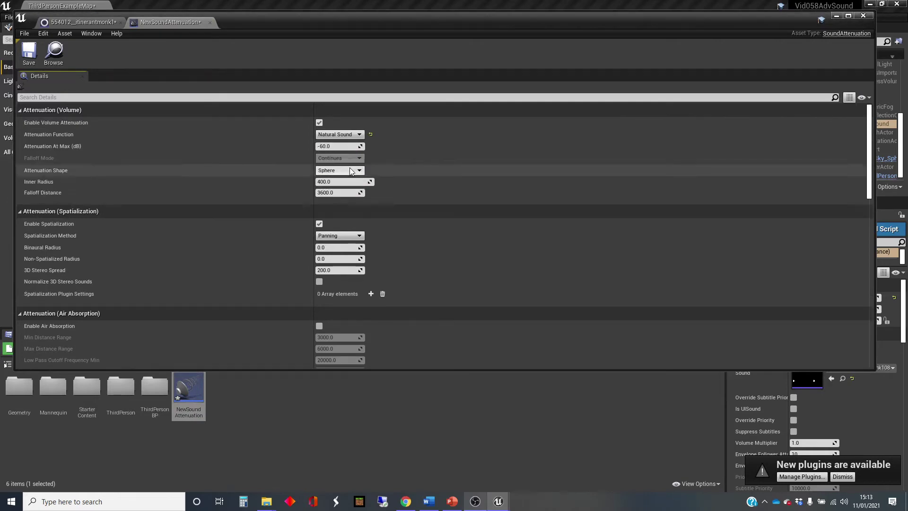
{"action": "left_click", "coordinate": [30, 50]}
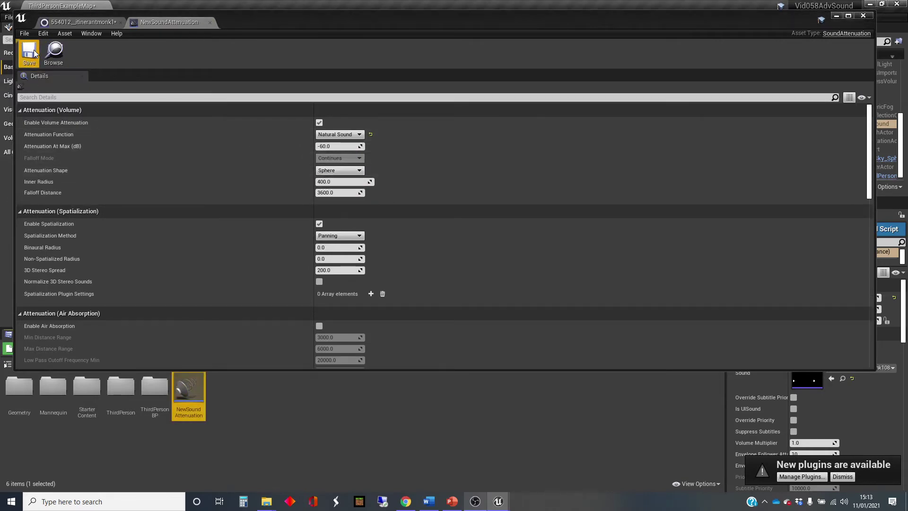
{"action": "left_click", "coordinate": [833, 18]}
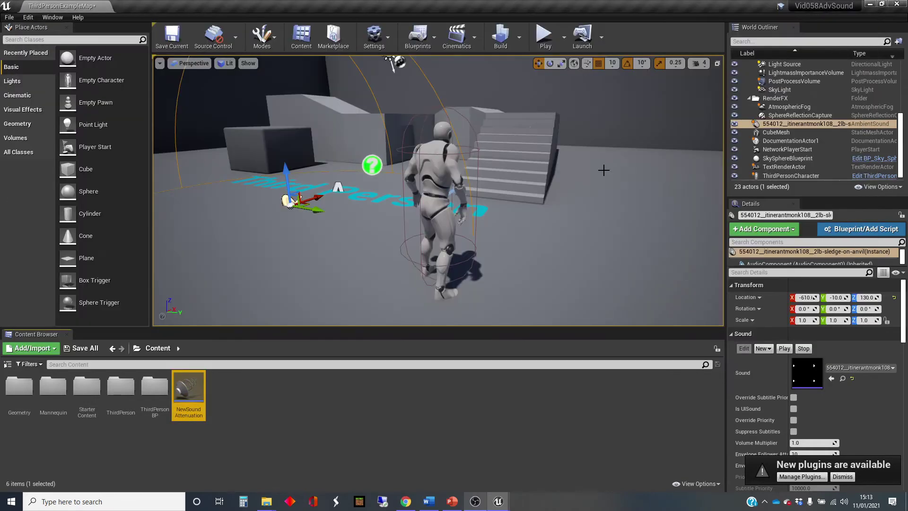
Walk the character around the anvil sound in play mode to hear its falloff, then stop.
{"action": "left_click", "coordinate": [545, 50]}
{"action": "key", "text": "w"}
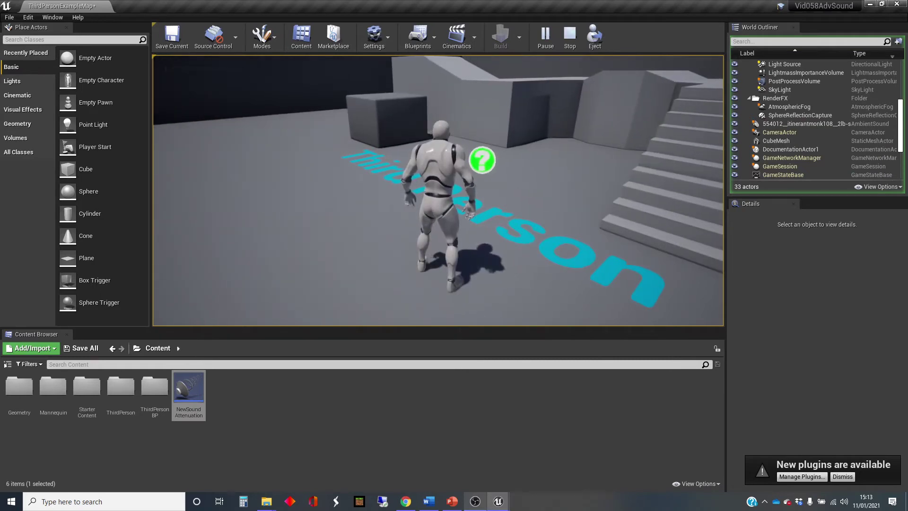
{"action": "key", "text": "Escape"}
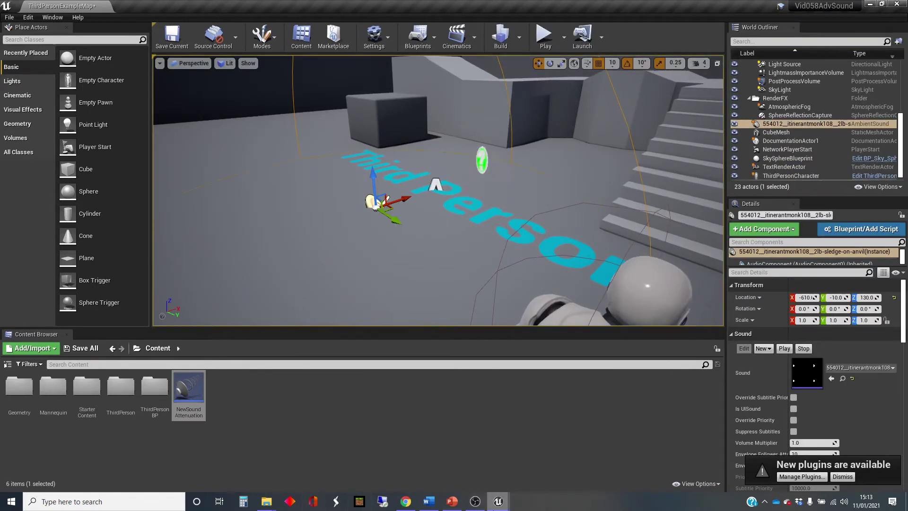
Close the NewSoundAttenuation editor and scroll through the sound wave's Details to review its settings.
{"action": "mouse_move", "coordinate": [498, 501]}
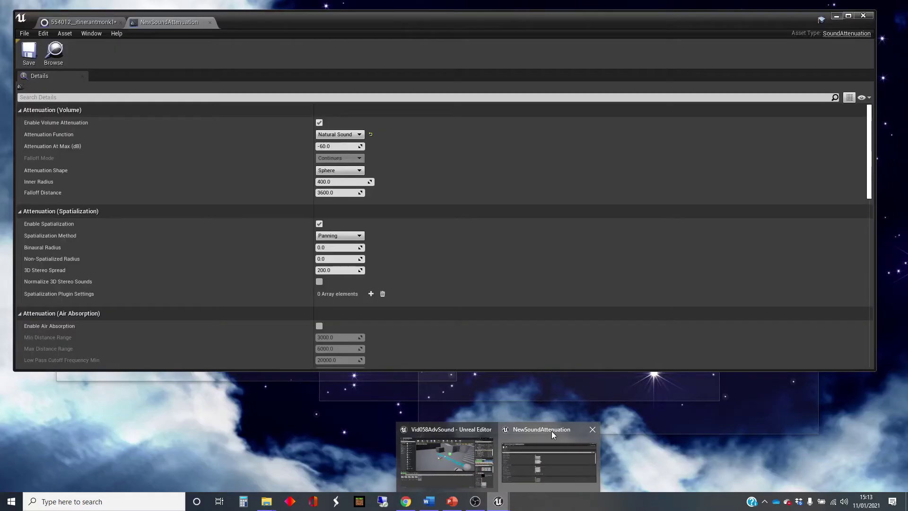
{"action": "left_click", "coordinate": [551, 430]}
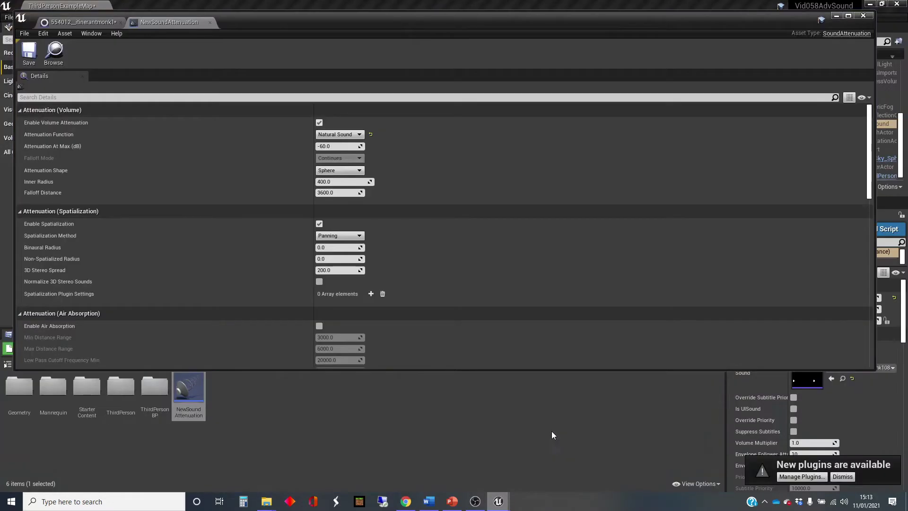
{"action": "left_click", "coordinate": [210, 22]}
{"action": "scroll", "coordinate": [192, 191], "scroll_direction": "up", "scroll_amount": 3}
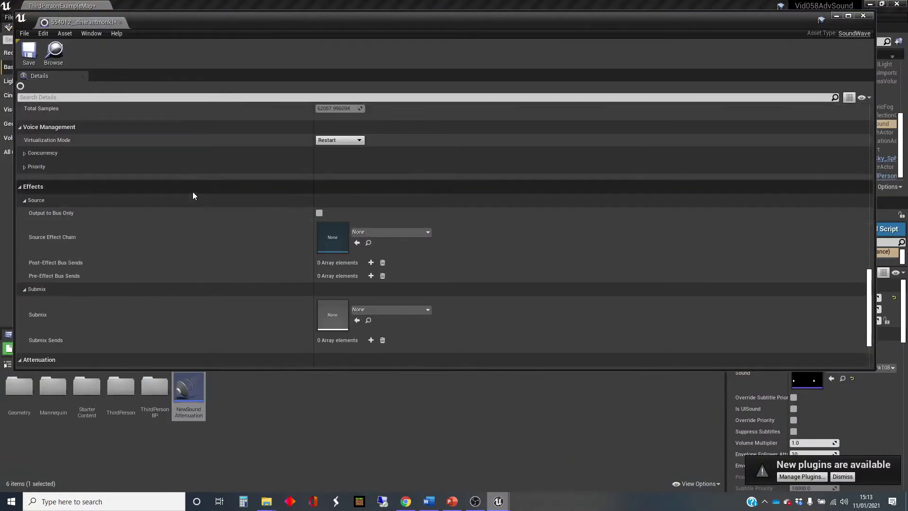
{"action": "scroll", "coordinate": [188, 191], "scroll_direction": "up", "scroll_amount": 5}
{"action": "scroll", "coordinate": [185, 191], "scroll_direction": "up", "scroll_amount": 3}
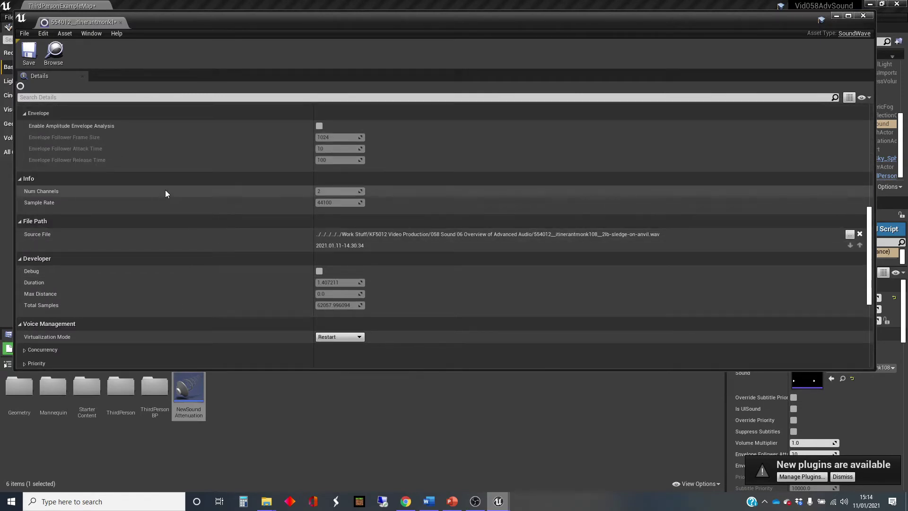
{"action": "scroll", "coordinate": [165, 190], "scroll_direction": "down", "scroll_amount": 3}
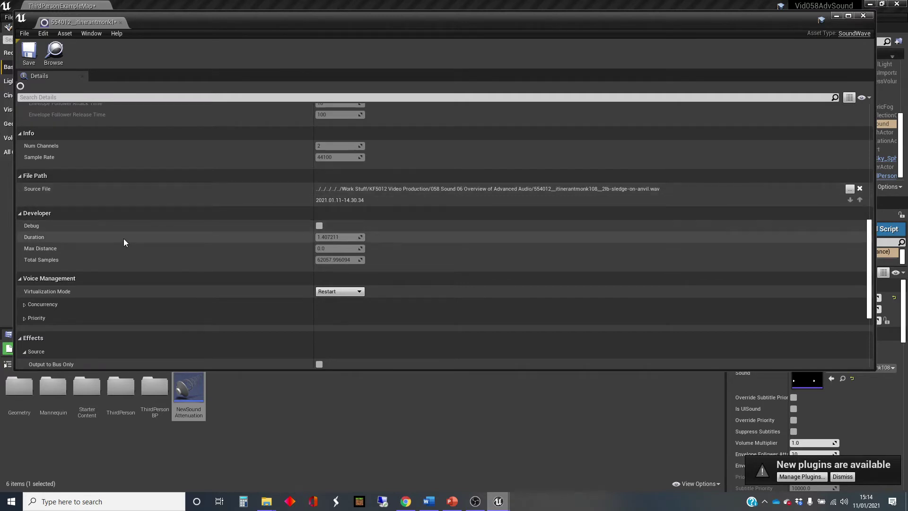
{"action": "scroll", "coordinate": [124, 239], "scroll_direction": "down", "scroll_amount": 3}
{"action": "scroll", "coordinate": [121, 243], "scroll_direction": "up", "scroll_amount": 7}
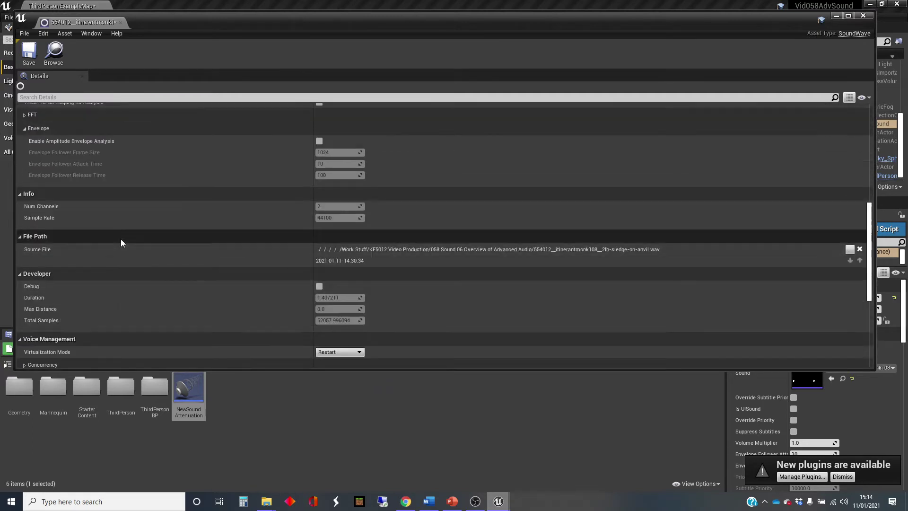
{"action": "scroll", "coordinate": [121, 244], "scroll_direction": "up", "scroll_amount": 7}
{"action": "scroll", "coordinate": [119, 243], "scroll_direction": "up", "scroll_amount": 7}
{"action": "scroll", "coordinate": [117, 243], "scroll_direction": "up", "scroll_amount": 6}
{"action": "scroll", "coordinate": [115, 239], "scroll_direction": "up", "scroll_amount": 5}
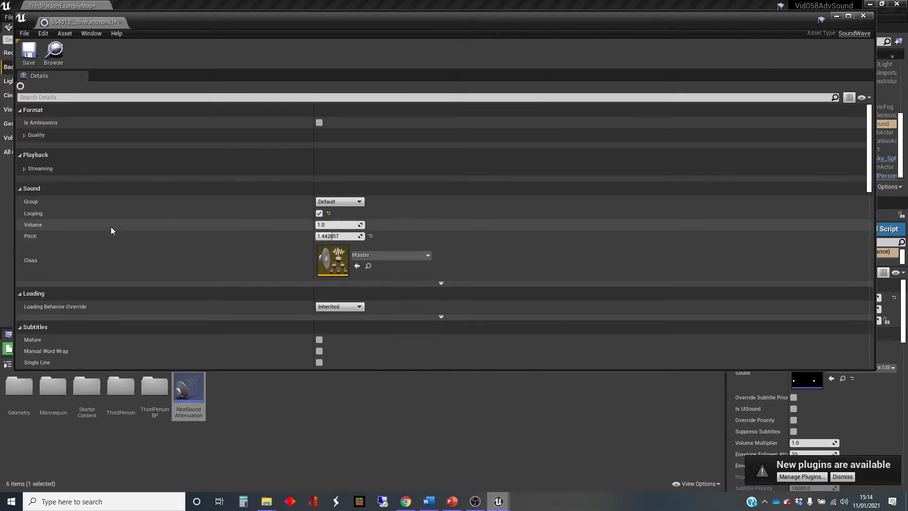
Close the sound wave editor, pull back over the Third Person area, and list the placeable Volumes.
{"action": "left_click", "coordinate": [861, 18]}
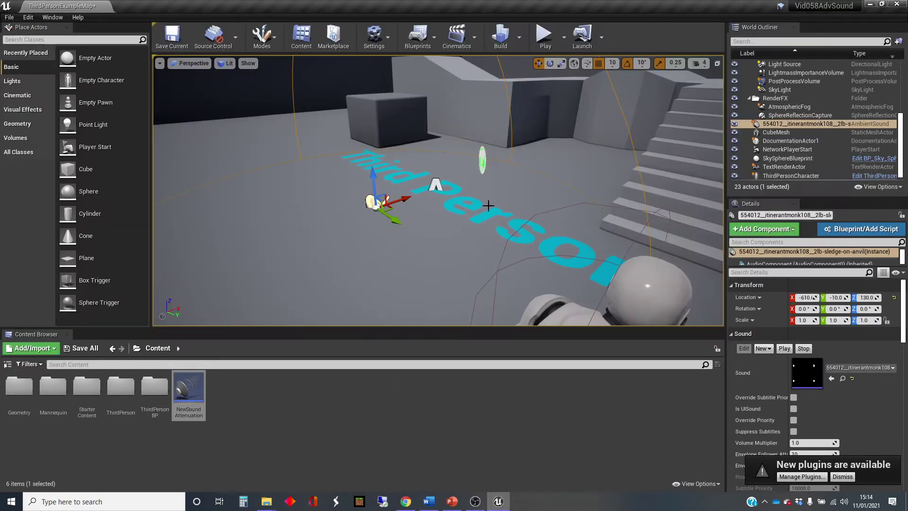
{"action": "right_click_drag", "start_coordinate": [439, 191], "coordinate": [438, 191]}
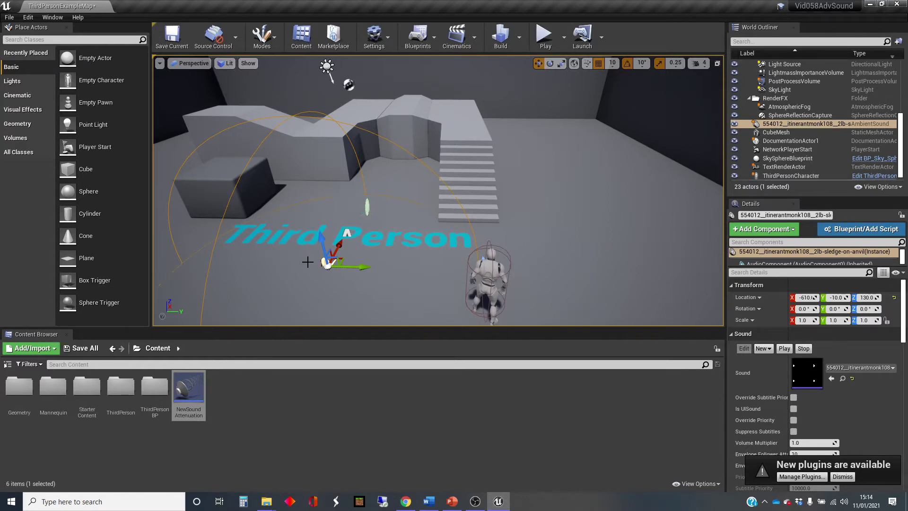
{"action": "left_click", "coordinate": [16, 140]}
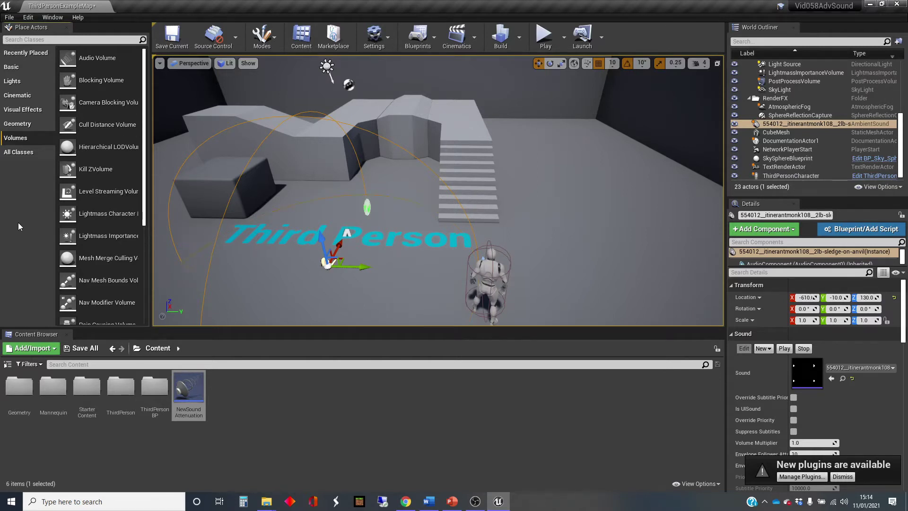
Place an AudioVolume near the Third Person text and scale it to 7.25, 6.5, 2.5.
{"action": "mouse_move", "coordinate": [97, 58]}
{"action": "left_mouse_down"}
{"action": "mouse_move", "coordinate": [311, 194]}
{"action": "mouse_move", "coordinate": [250, 239]}
{"action": "left_mouse_up"}
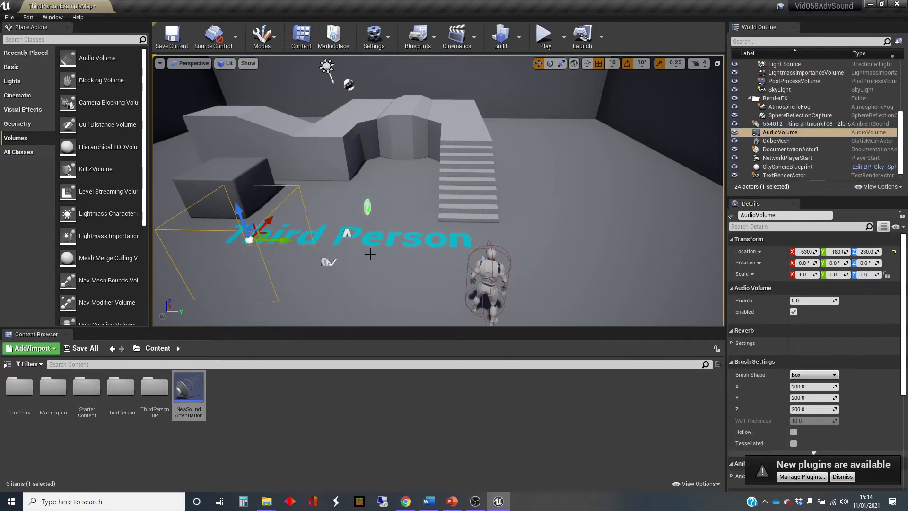
{"action": "mouse_move", "coordinate": [370, 254]}
{"action": "right_mouse_down"}
{"action": "mouse_move", "coordinate": [307, 251]}
{"action": "mouse_move", "coordinate": [369, 253]}
{"action": "right_mouse_up"}
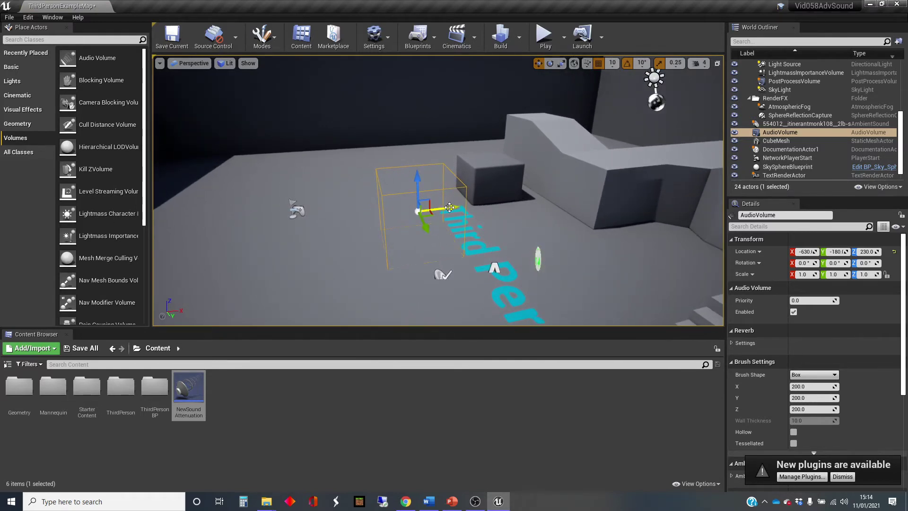
{"action": "key", "text": "r"}
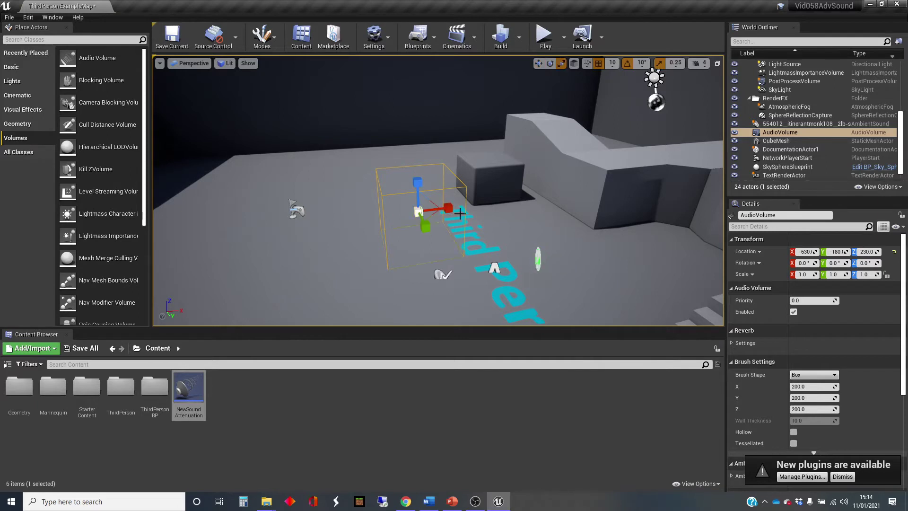
{"action": "left_click_drag", "start_coordinate": [460, 214], "coordinate": [544, 211]}
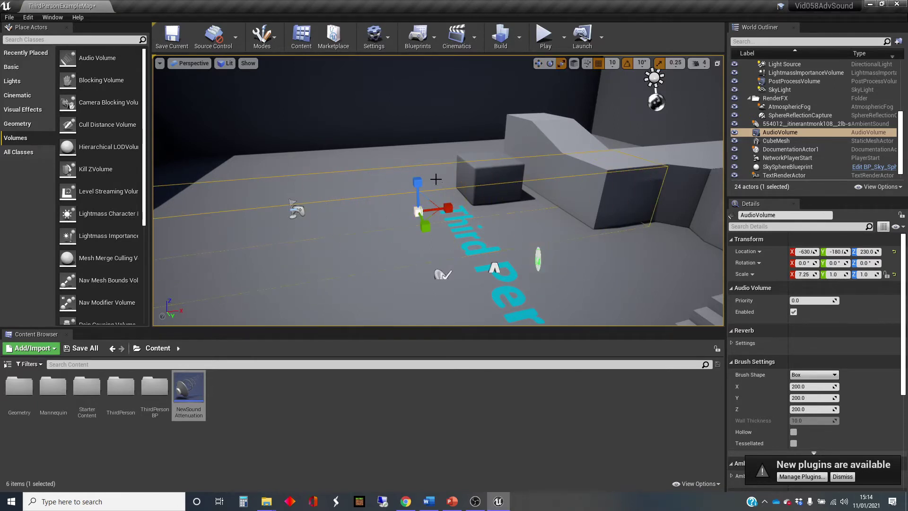
{"action": "left_click_drag", "start_coordinate": [417, 181], "coordinate": [418, 156]}
{"action": "right_click_drag", "start_coordinate": [418, 156], "coordinate": [407, 152]}
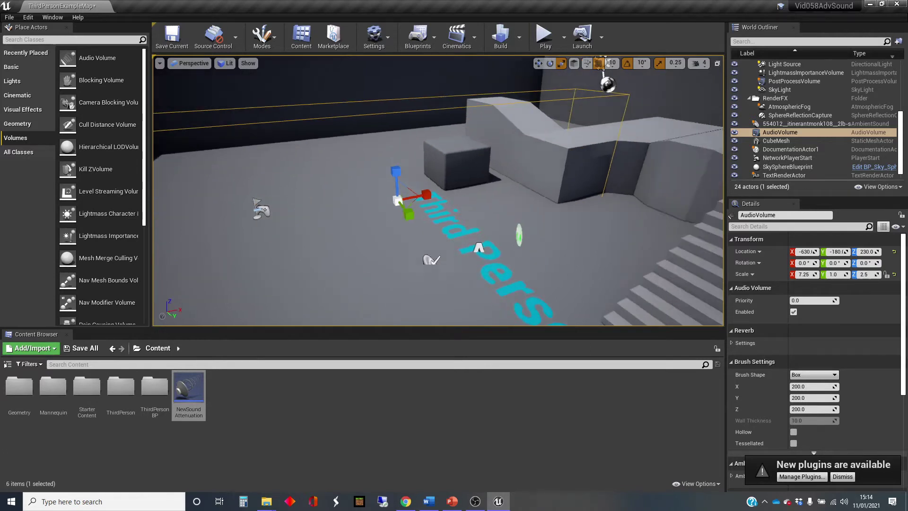
{"action": "left_click_drag", "start_coordinate": [407, 152], "coordinate": [426, 199]}
{"action": "left_click_drag", "start_coordinate": [387, 249], "coordinate": [428, 253]}
{"action": "mouse_move", "coordinate": [428, 253]}
{"action": "right_mouse_down"}
{"action": "mouse_move", "coordinate": [416, 236]}
{"action": "mouse_move", "coordinate": [416, 265]}
{"action": "mouse_move", "coordinate": [403, 58]}
{"action": "right_mouse_up"}
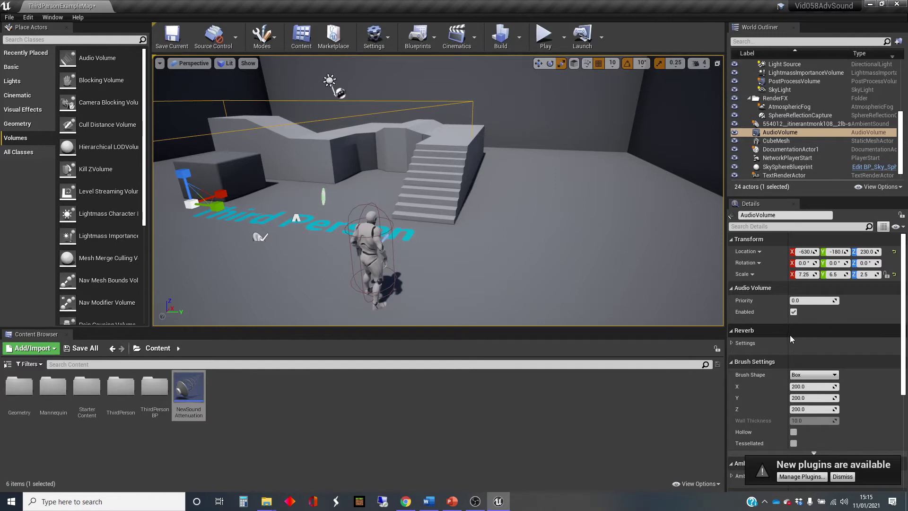
In the AudioVolume's reverb settings, create a new Reverb Effect asset named MyReverb.
{"action": "left_click", "coordinate": [734, 345]}
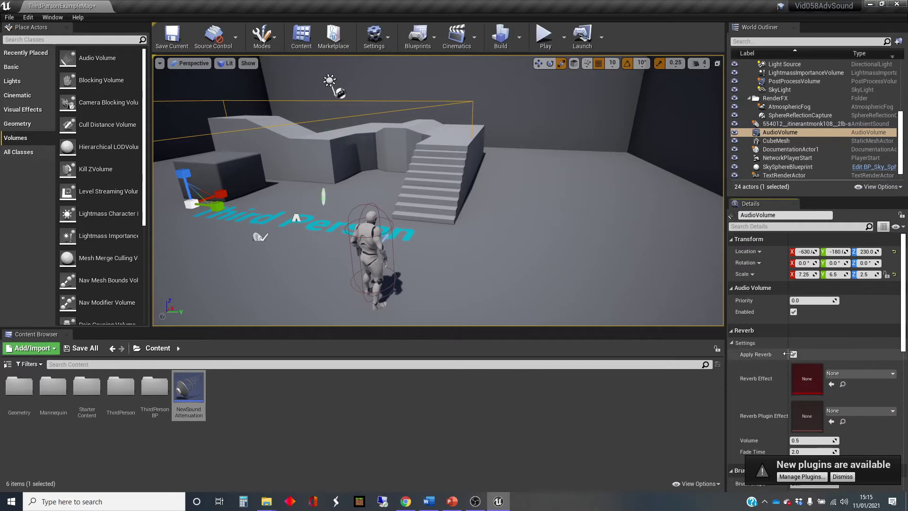
{"action": "scroll", "coordinate": [837, 346], "scroll_direction": "down", "scroll_amount": 2}
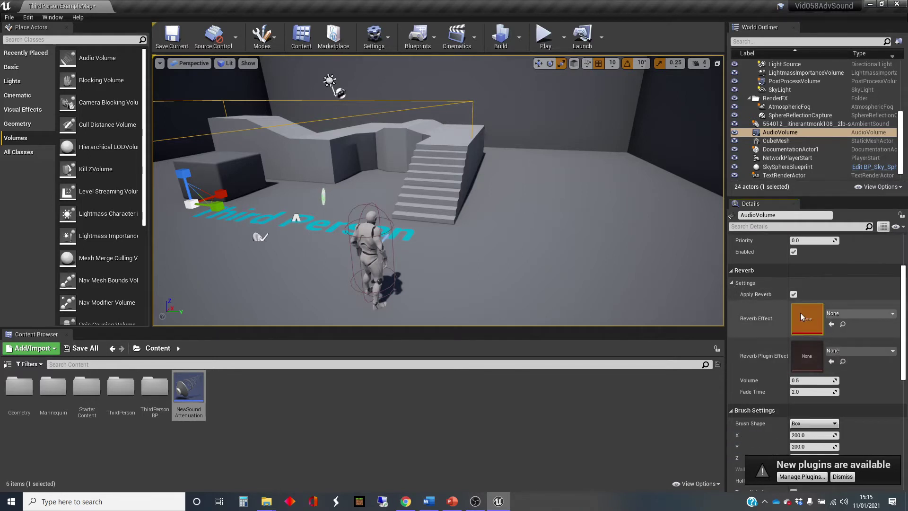
{"action": "left_click", "coordinate": [893, 313]}
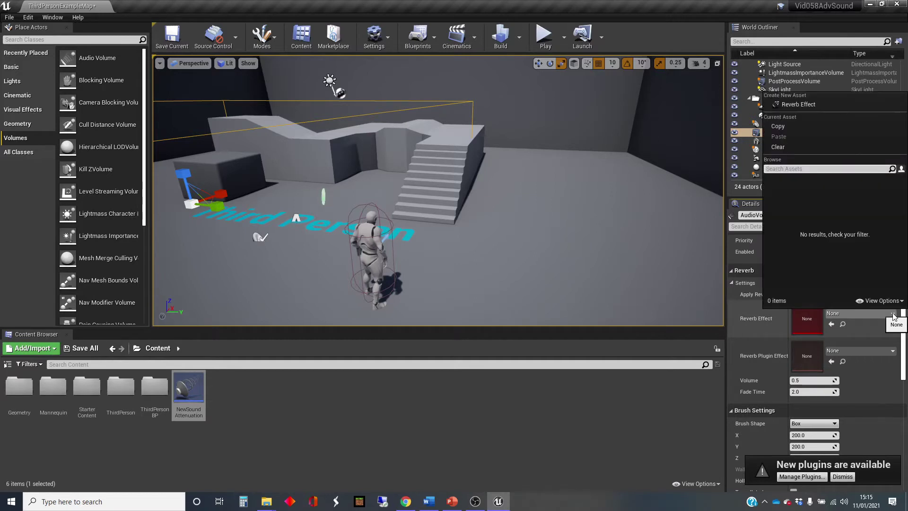
{"action": "left_click", "coordinate": [804, 105]}
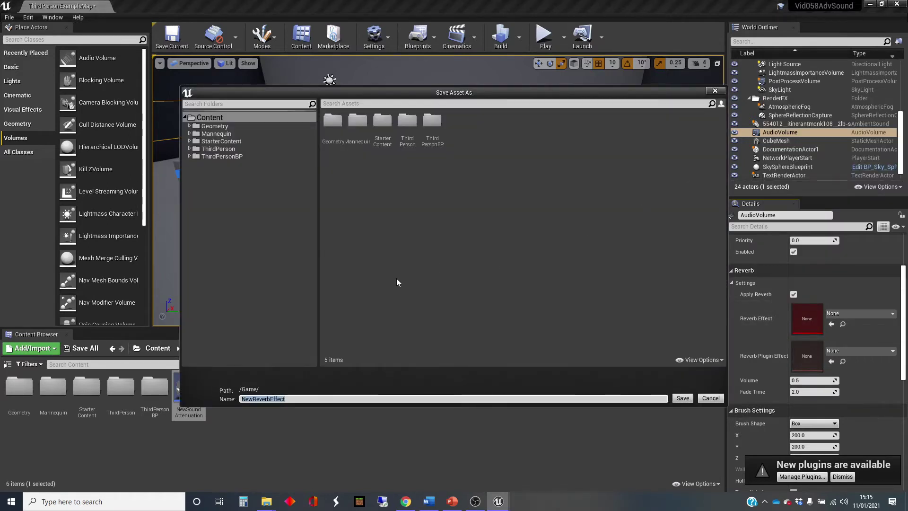
{"action": "type", "text": "M"}
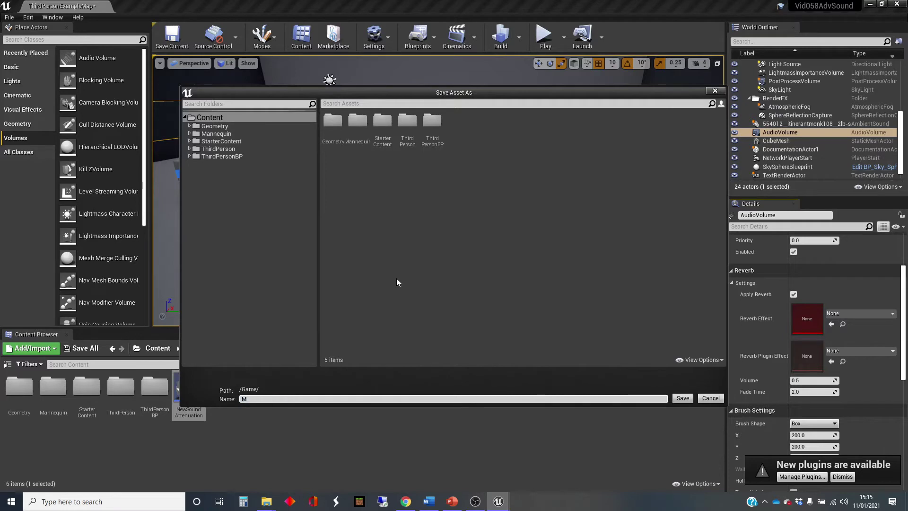
{"action": "type", "text": "yReverb"}
{"action": "key", "text": "Return"}
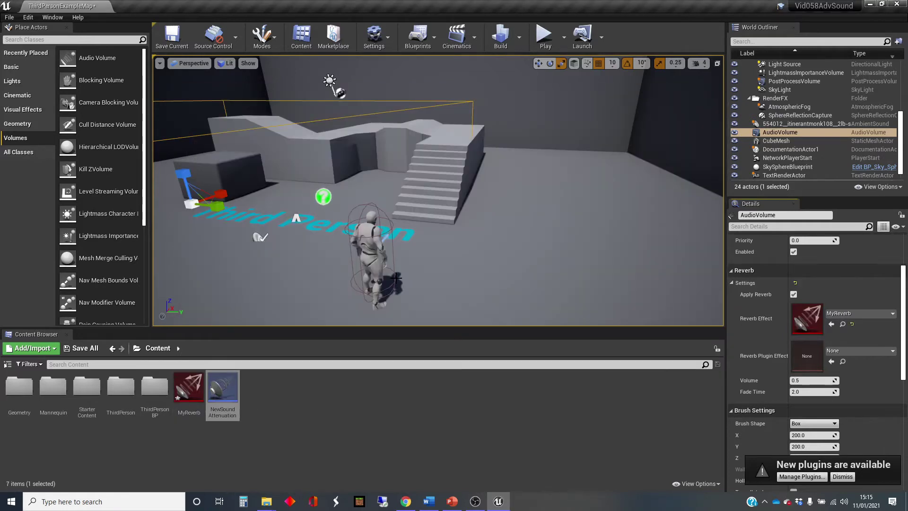
Raise MyReverb's Decay Time to about 3.57, save it, and minimize the reverb editor.
{"action": "double_click", "coordinate": [189, 386]}
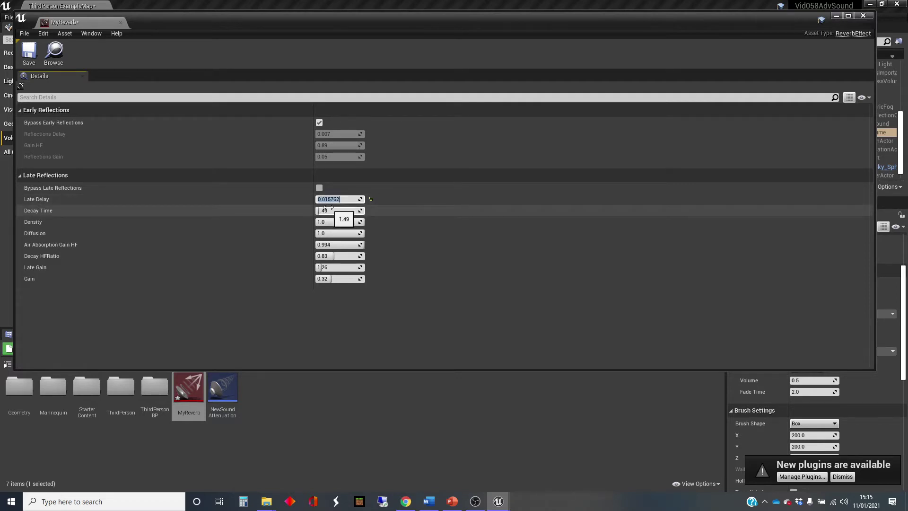
{"action": "left_click_drag", "start_coordinate": [324, 208], "coordinate": [340, 208]}
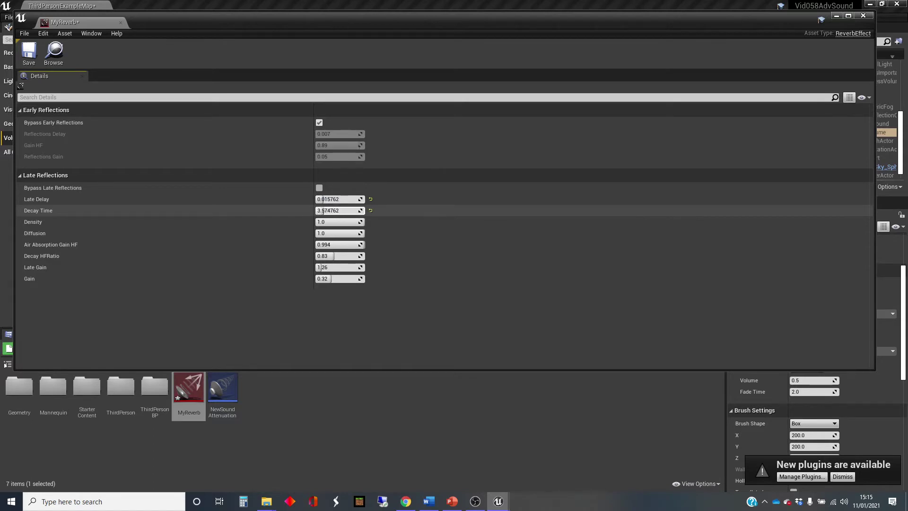
{"action": "left_click", "coordinate": [28, 51]}
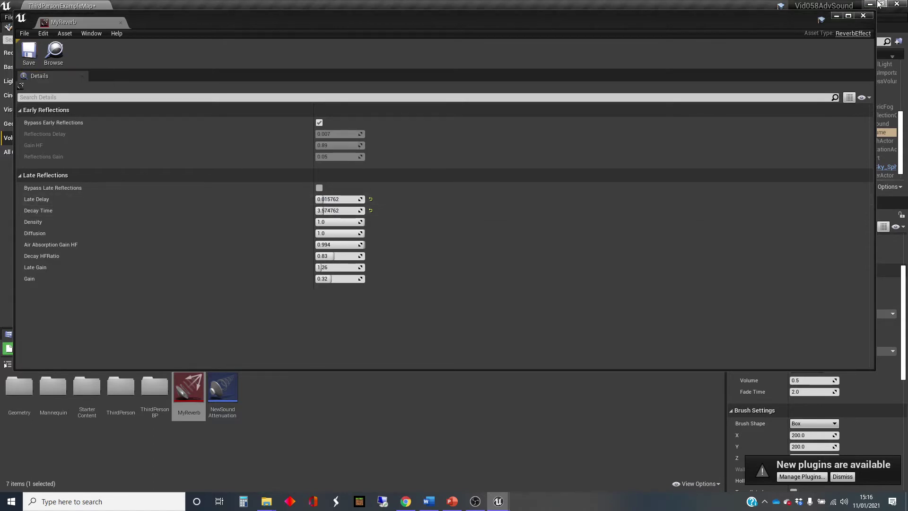
{"action": "left_click", "coordinate": [836, 17]}
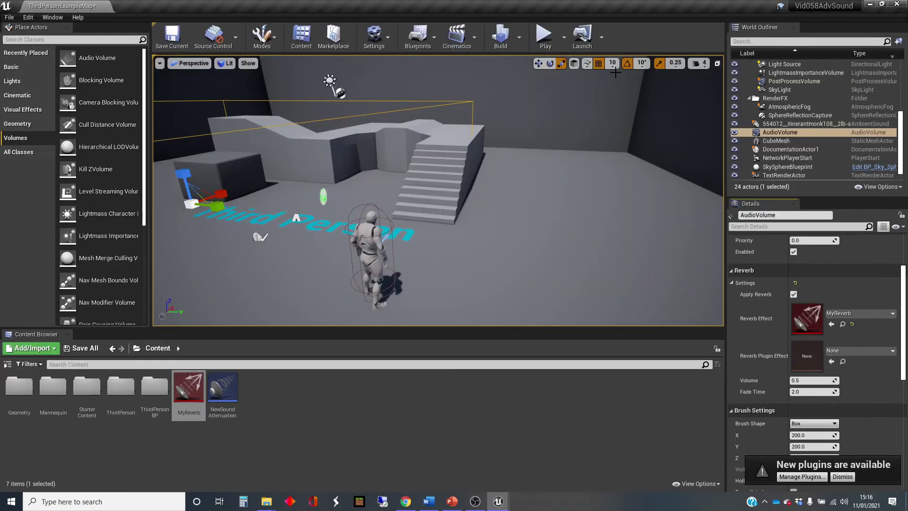
Play the level, walk the character around to hear the reverb, then stop playing.
{"action": "left_click", "coordinate": [544, 34]}
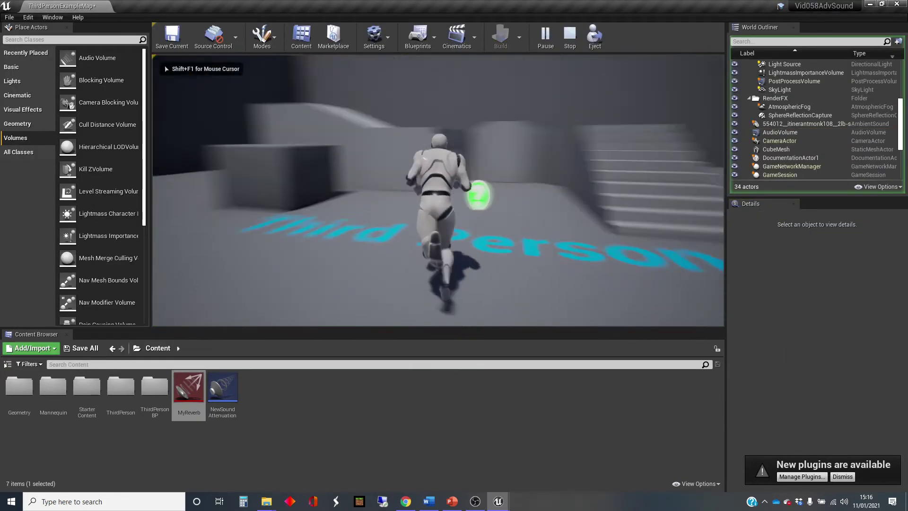
{"action": "key", "text": "s"}
{"action": "key", "text": "a"}
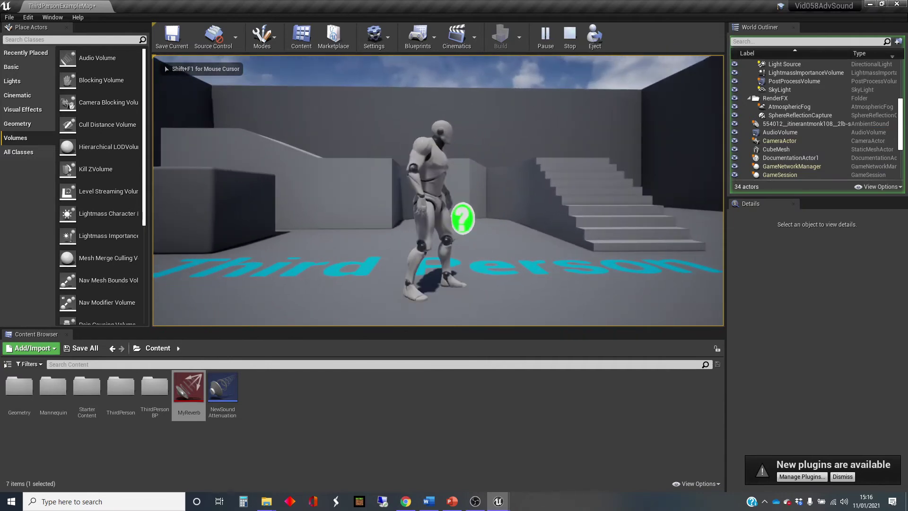
{"action": "key", "text": "a"}
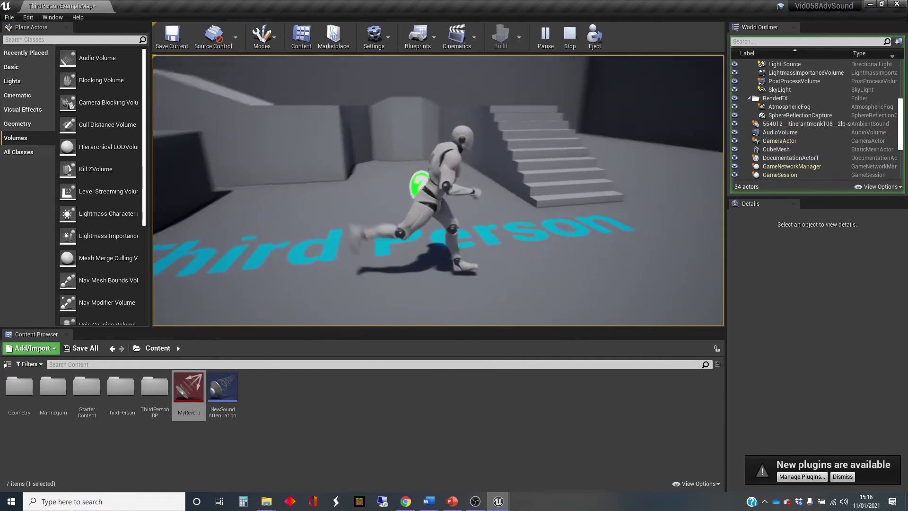
{"action": "key", "text": "Escape"}
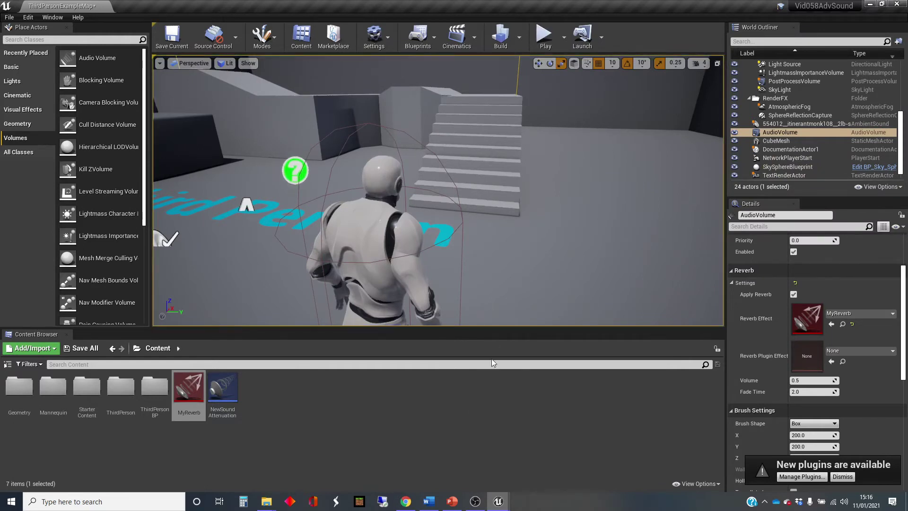
Reopen and close MyReverb, then preview the sound wave in the ThirdPersonBP folder.
{"action": "double_click", "coordinate": [194, 382]}
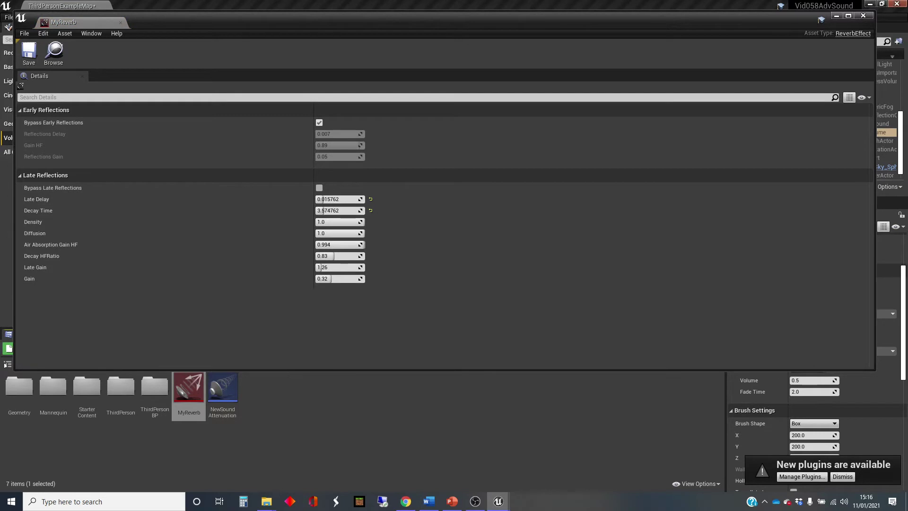
{"action": "left_click", "coordinate": [863, 15]}
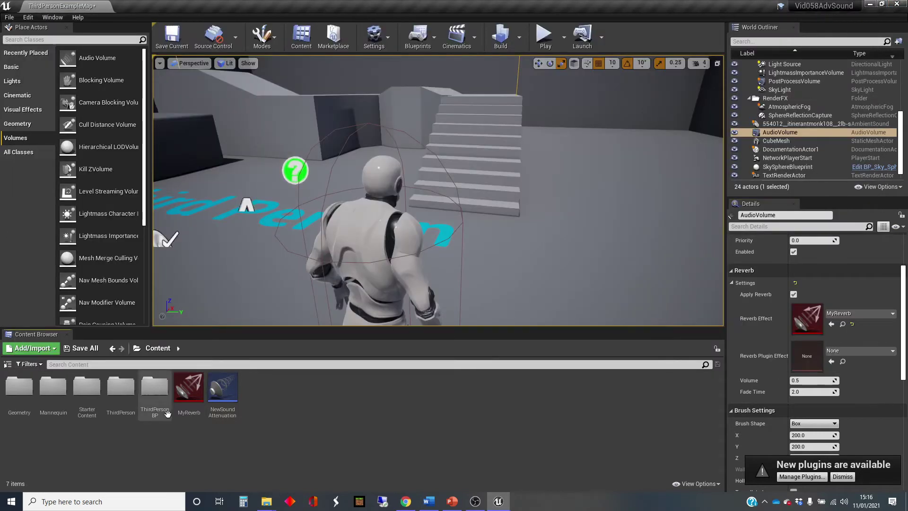
{"action": "double_click", "coordinate": [155, 389]}
{"action": "mouse_move", "coordinate": [91, 384]}
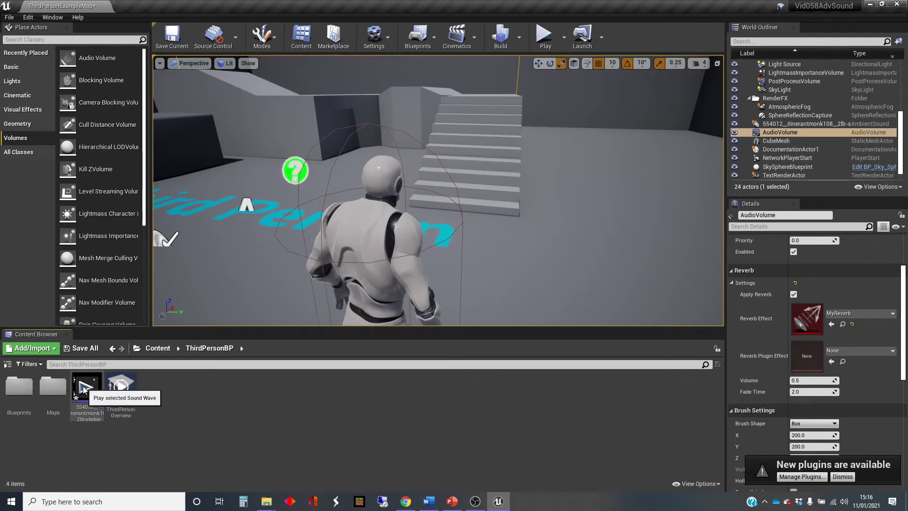
{"action": "left_click", "coordinate": [84, 389]}
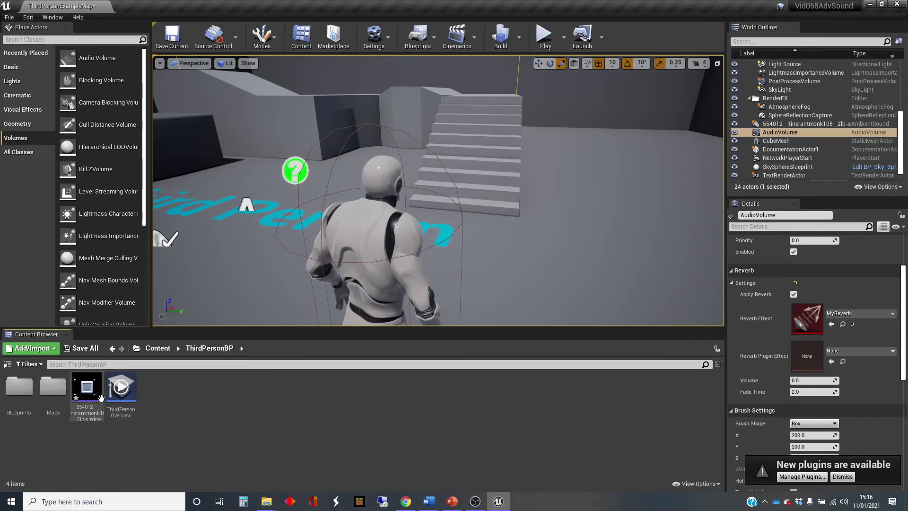
Stop the sound preview and play the level again, running and jumping toward the stairs.
{"action": "left_click", "coordinate": [86, 388]}
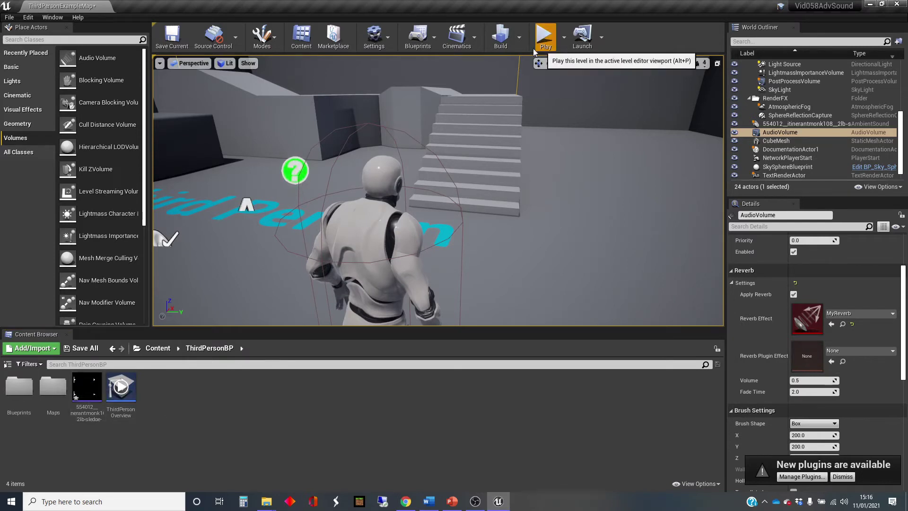
{"action": "left_click", "coordinate": [543, 36]}
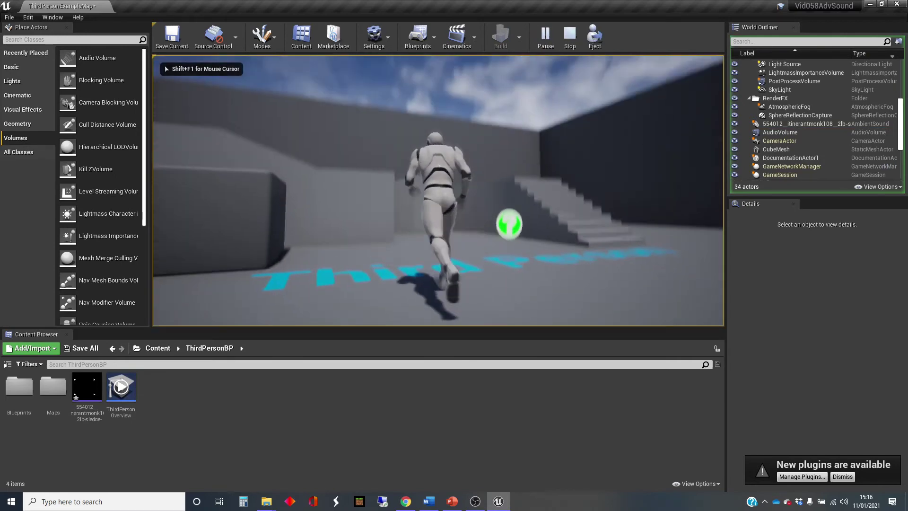
{"action": "key", "text": "space"}
{"action": "key", "text": "w"}
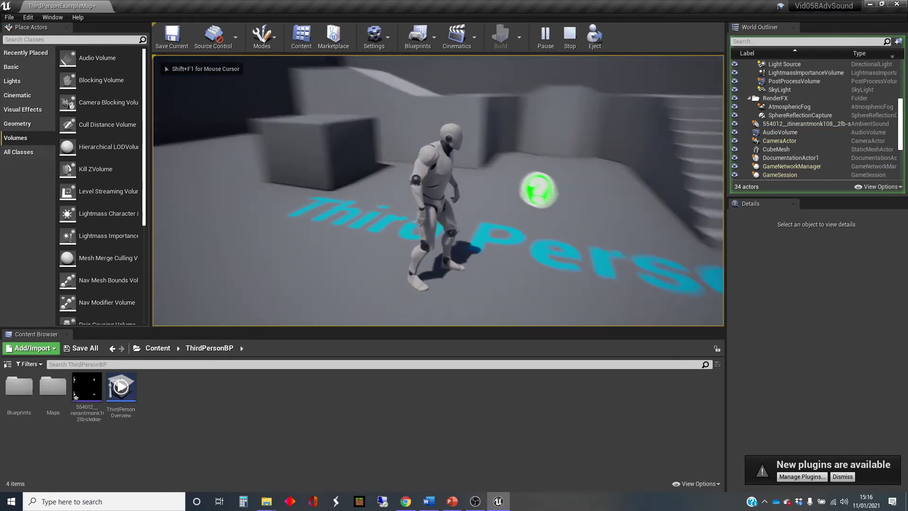
{"action": "key", "text": "w"}
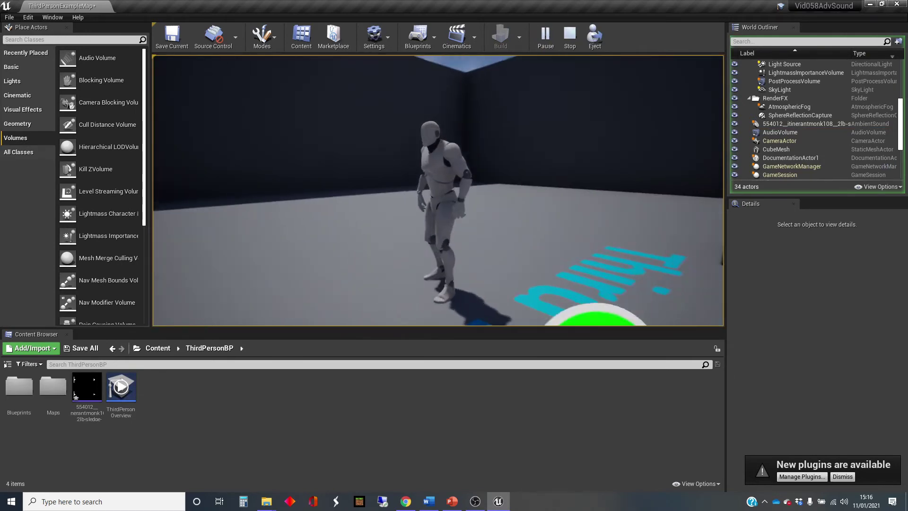
{"action": "key", "text": "w"}
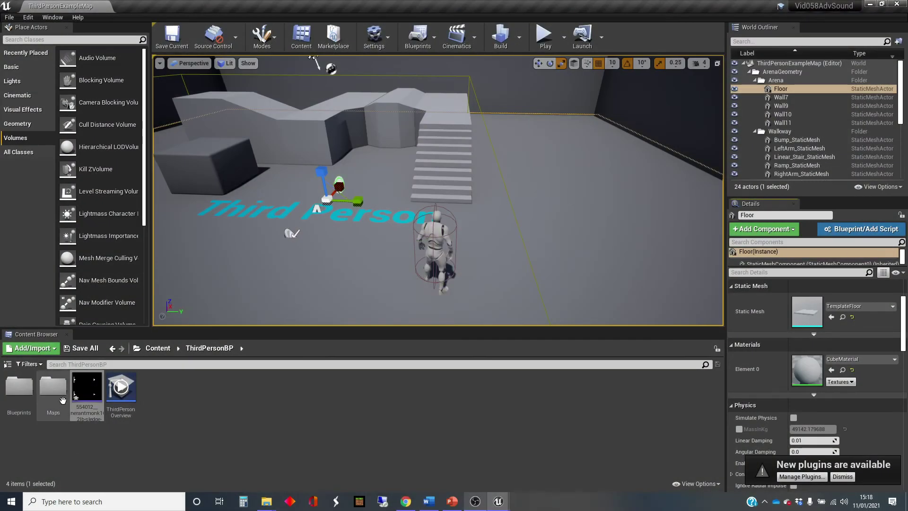
{"action": "double_click", "coordinate": [99, 376]}
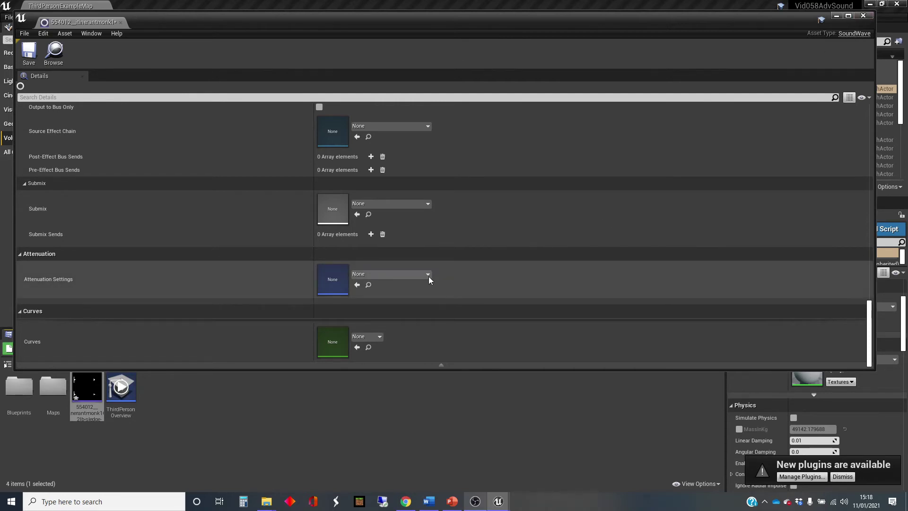
{"action": "left_click", "coordinate": [862, 17]}
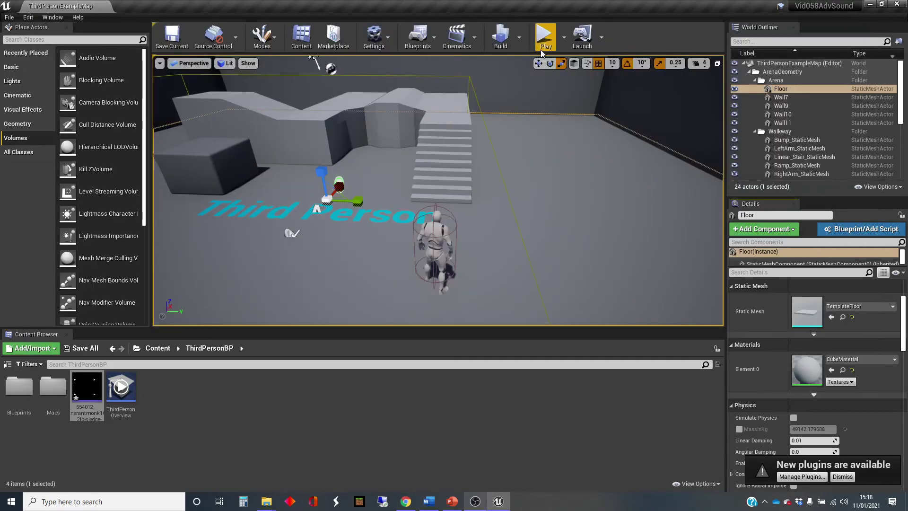
Play the level, running past the stairs, pickup and Third Person text, then stop.
{"action": "left_click", "coordinate": [544, 38]}
{"action": "key", "text": "a"}
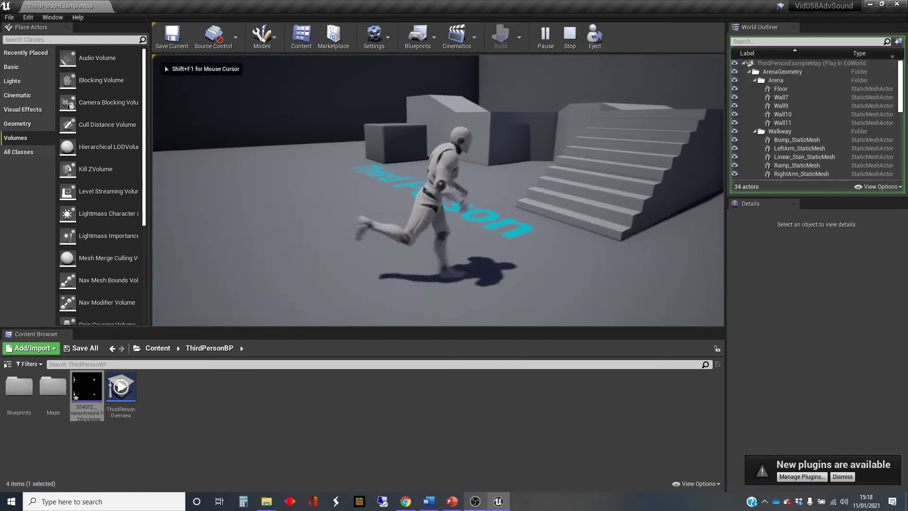
{"action": "key", "text": "w"}
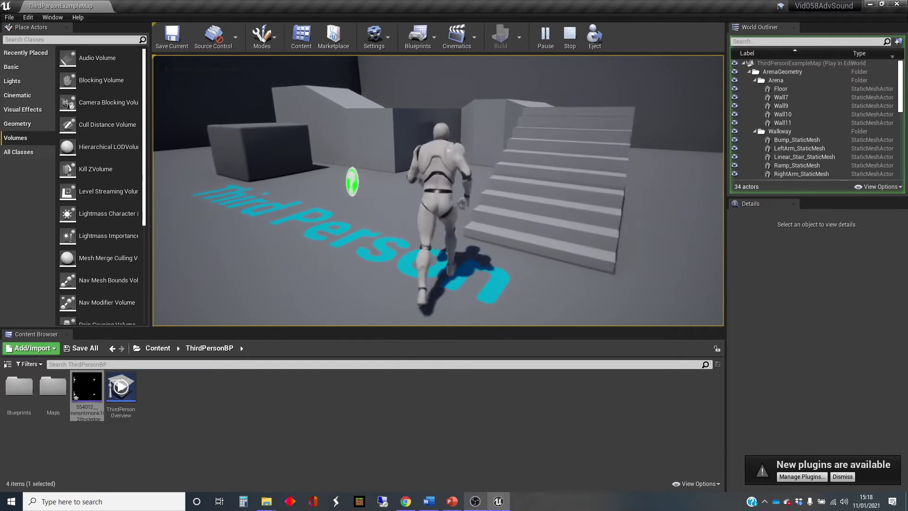
{"action": "key", "text": "d"}
{"action": "key", "text": "d"}
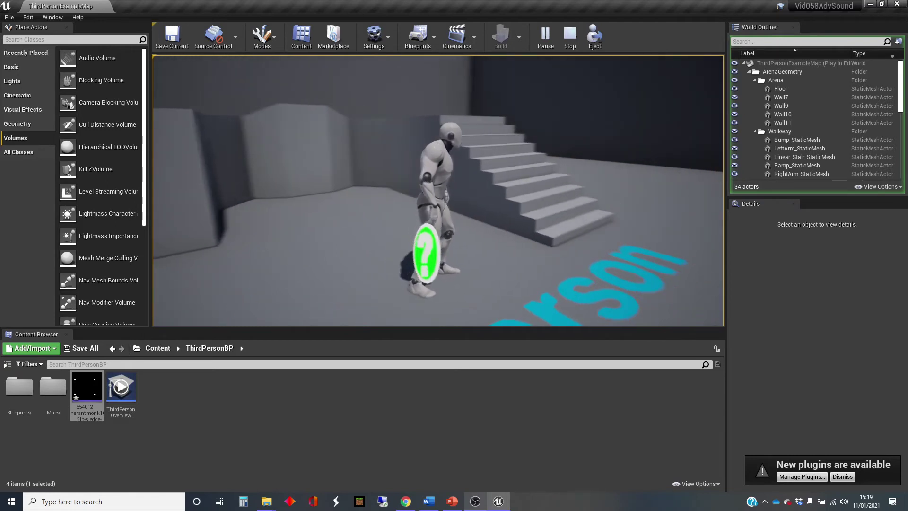
{"action": "key", "text": "a"}
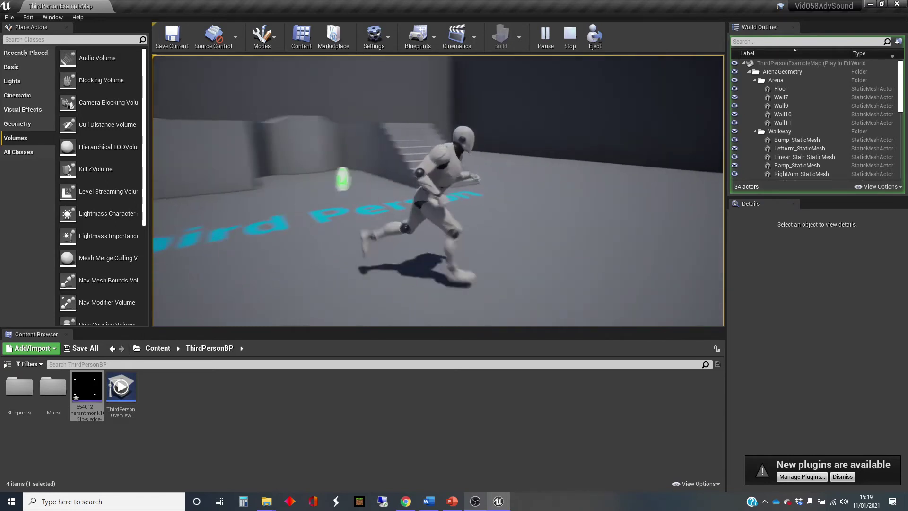
{"action": "key", "text": "w"}
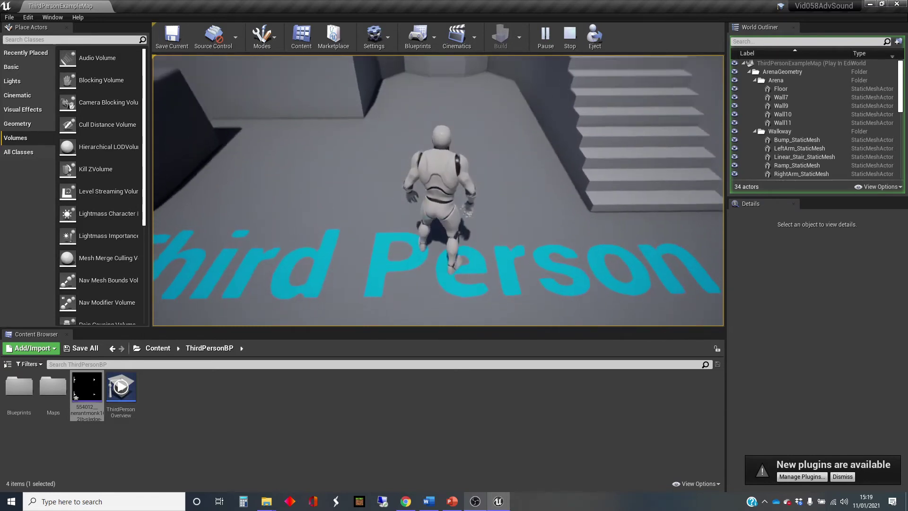
{"action": "key", "text": "s"}
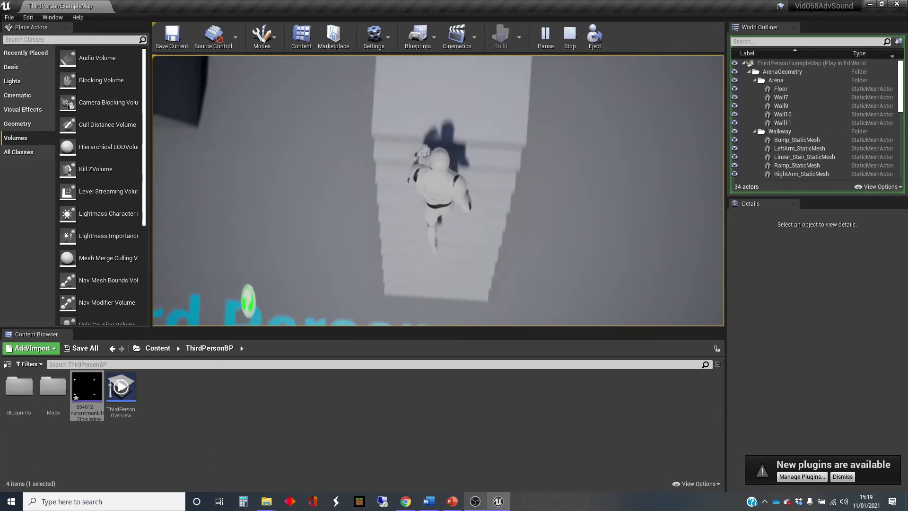
{"action": "key", "text": "w"}
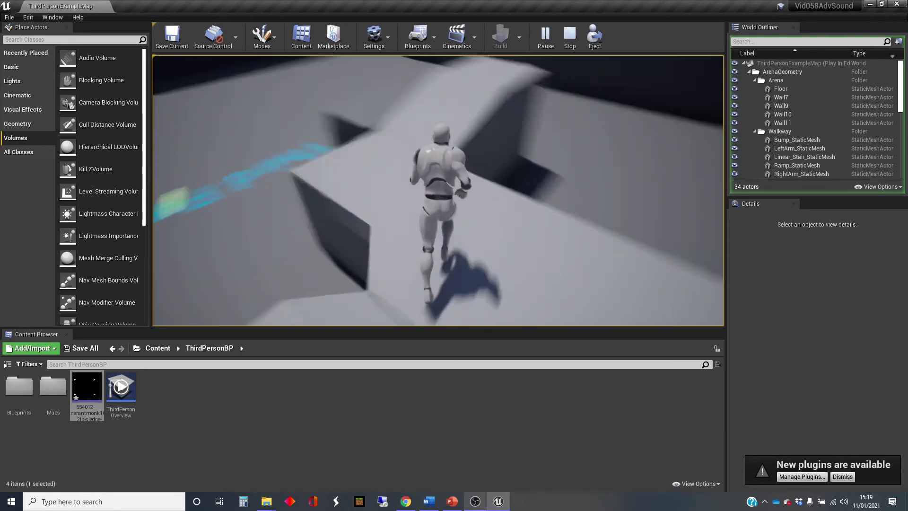
{"action": "key", "text": "d"}
{"action": "key", "text": "w"}
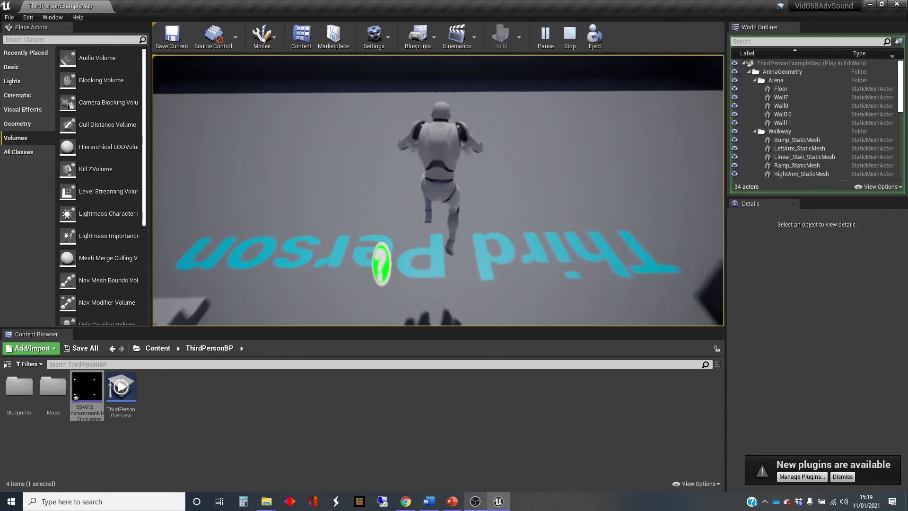
{"action": "key", "text": "a"}
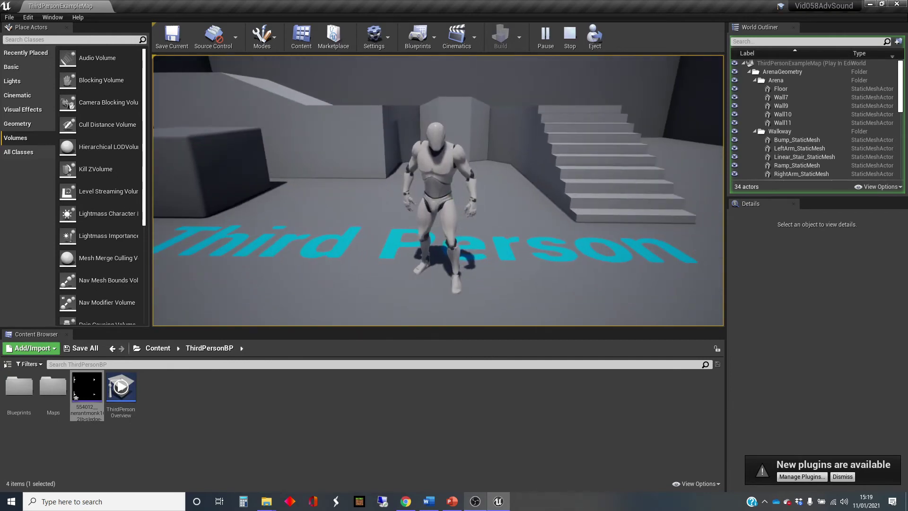
{"action": "key", "text": "Escape"}
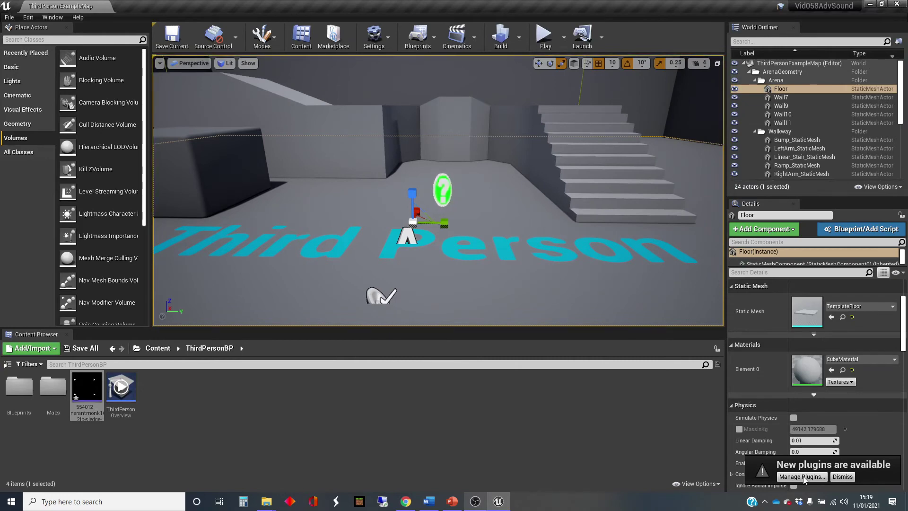
Dismiss the new-plugins notice and open the sledge-on-anvil sound wave's editor.
{"action": "left_click", "coordinate": [838, 479]}
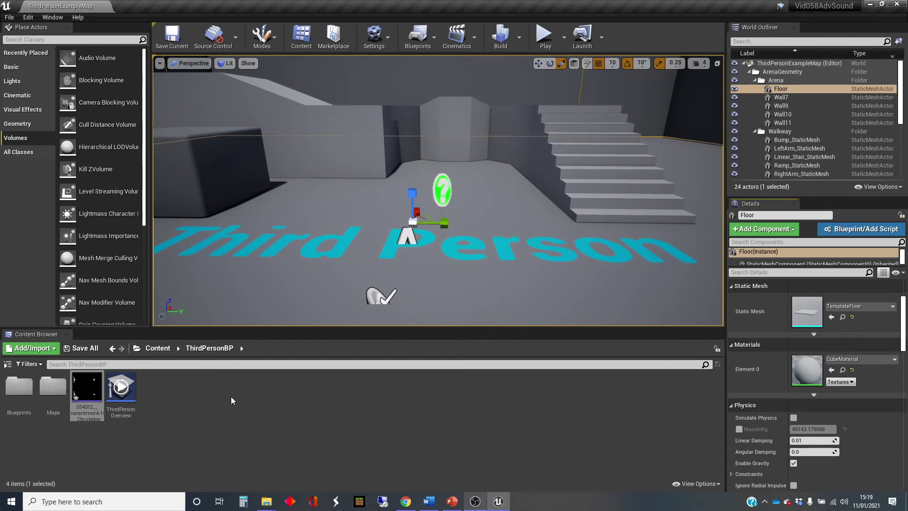
{"action": "double_click", "coordinate": [88, 375]}
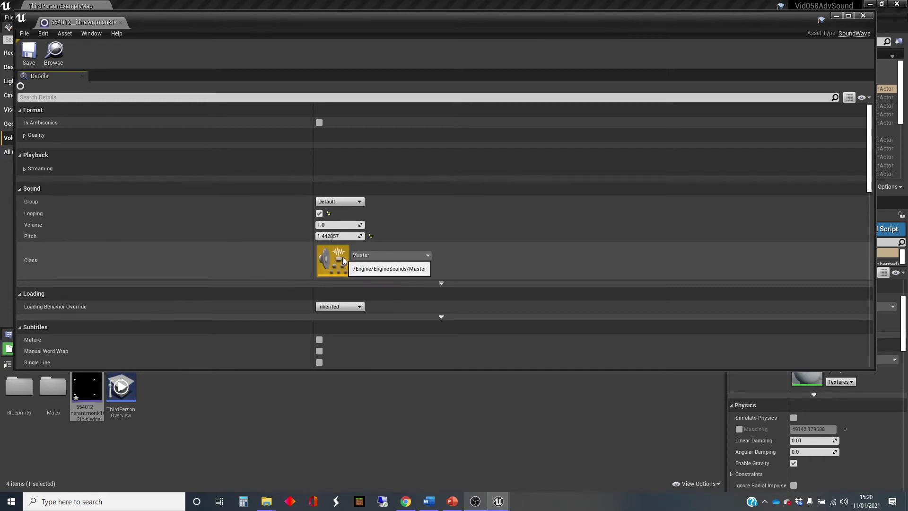
Open the Master sound class editor and adjust its Default 2DReverb Send value.
{"action": "double_click", "coordinate": [338, 256]}
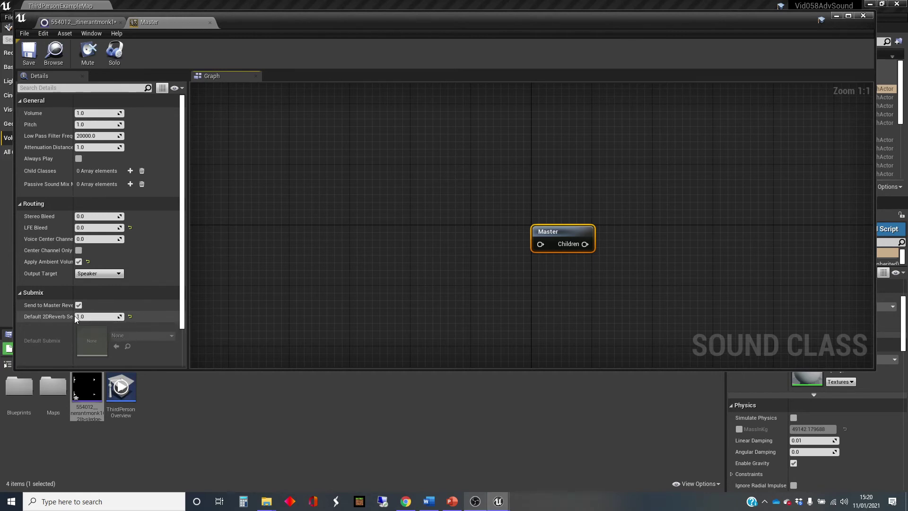
{"action": "left_click_drag", "start_coordinate": [75, 316], "coordinate": [145, 316]}
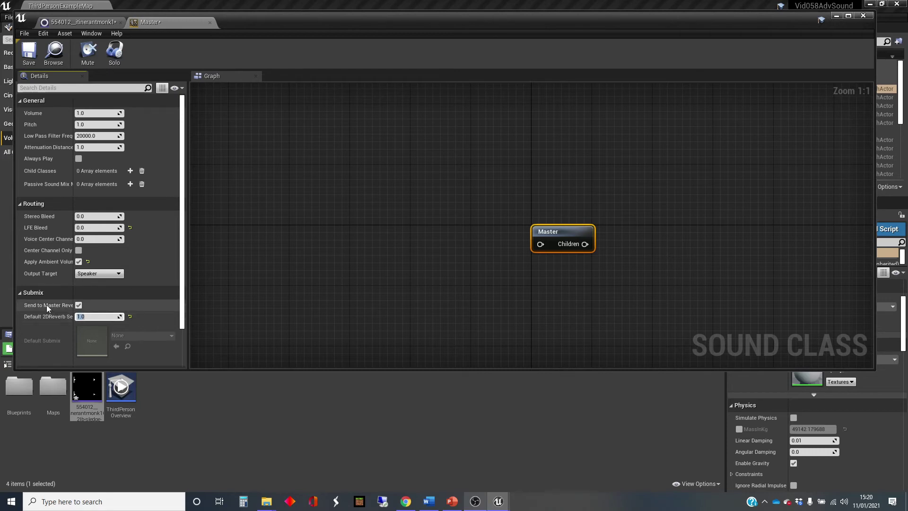
{"action": "left_click", "coordinate": [186, 177]}
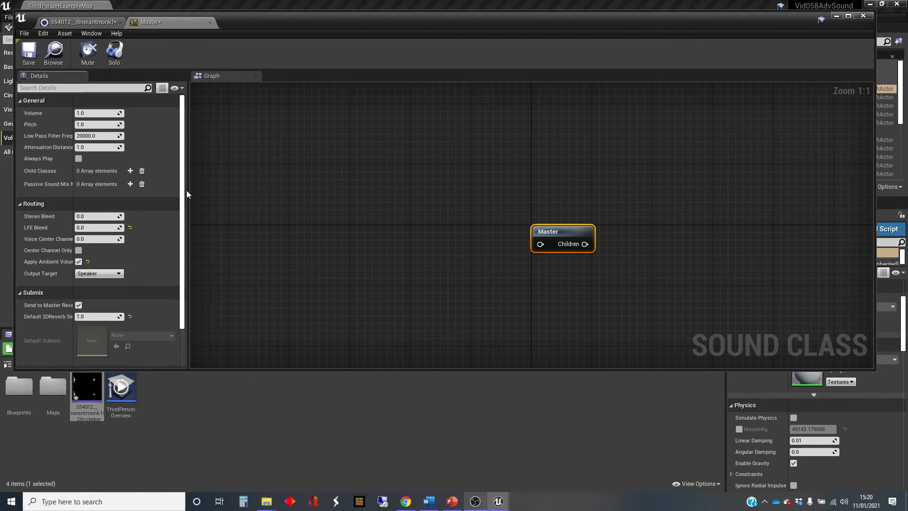
{"action": "scroll", "coordinate": [181, 251], "scroll_direction": "down", "scroll_amount": 3}
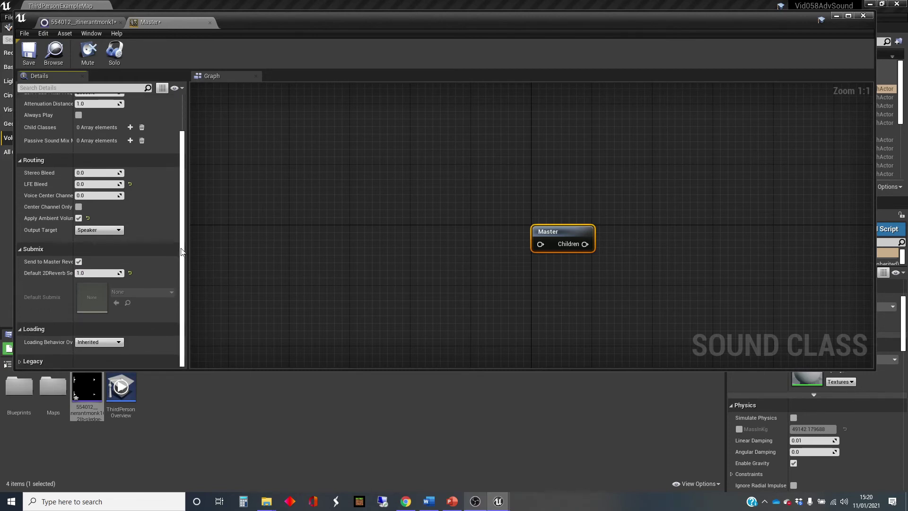
{"action": "scroll", "coordinate": [181, 251], "scroll_direction": "up", "scroll_amount": 3}
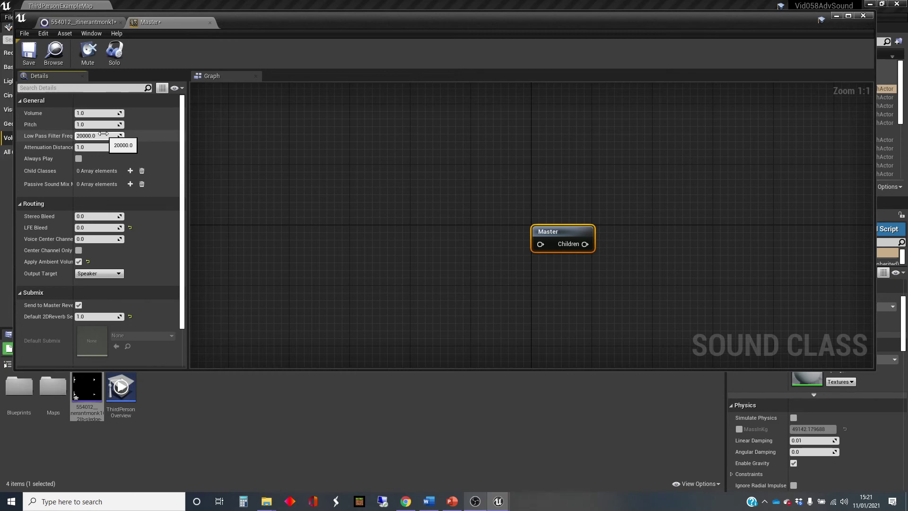
Scrub the Master class's Low Pass Filter Frequency down to about 865.03 and save it.
{"action": "left_click_drag", "start_coordinate": [103, 134], "coordinate": [95, 134]}
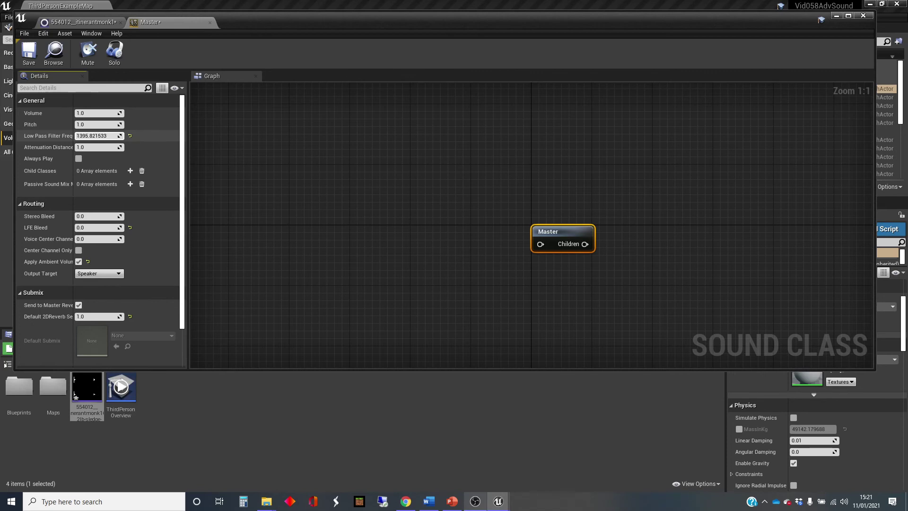
{"action": "left_click_drag", "start_coordinate": [97, 136], "coordinate": [95, 135]}
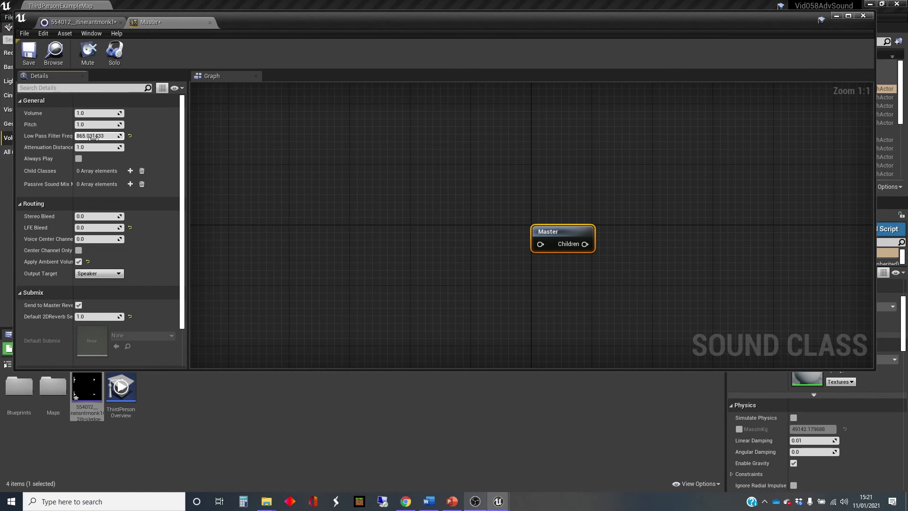
{"action": "left_click", "coordinate": [28, 52]}
Play-test the level, running past the stairs and green pickup to hear the filtered anvil, then stop.
{"action": "left_click", "coordinate": [836, 18]}
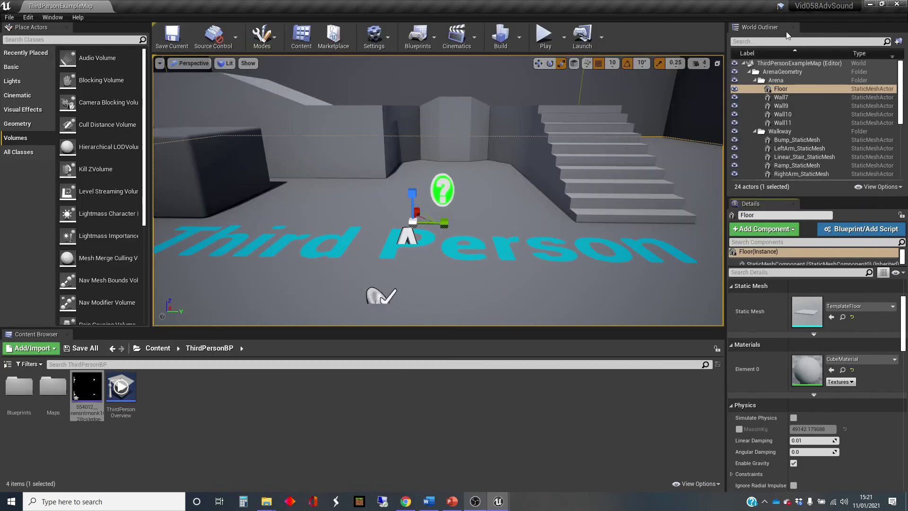
{"action": "left_click", "coordinate": [542, 40]}
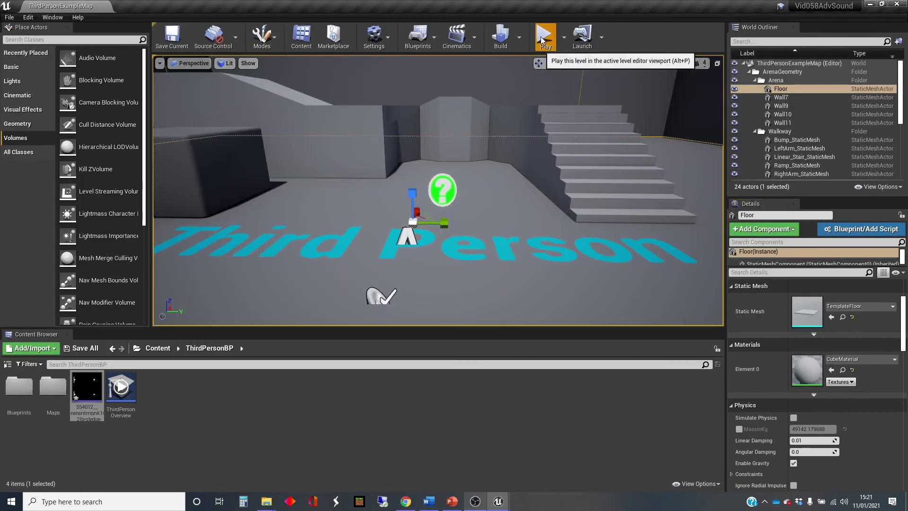
{"action": "key", "text": "w"}
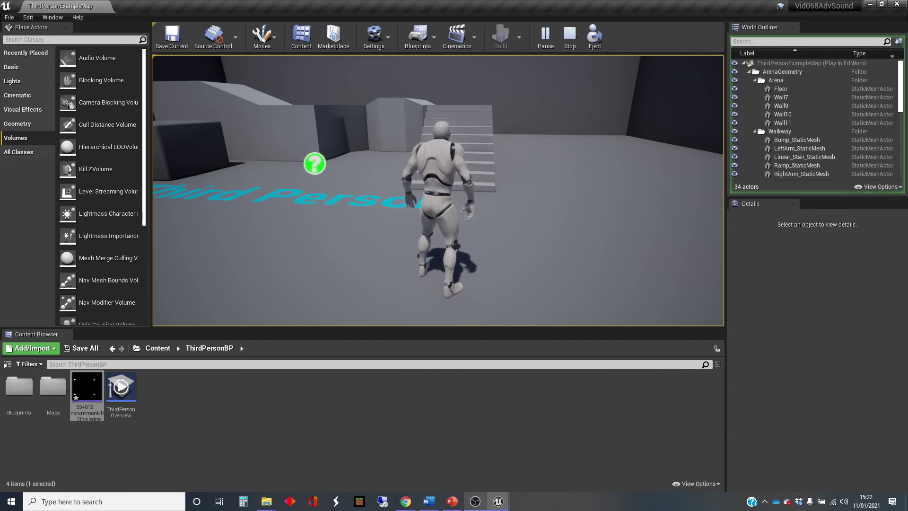
{"action": "key", "text": "w"}
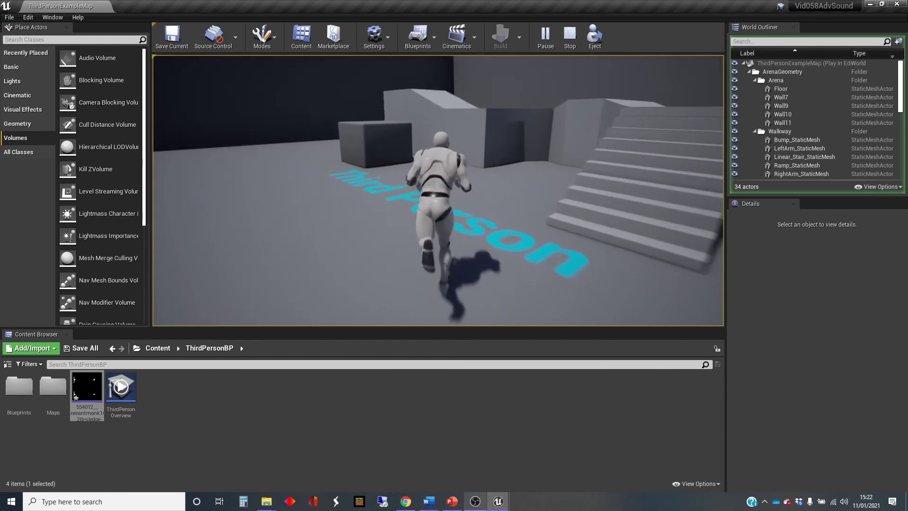
{"action": "key", "text": "a"}
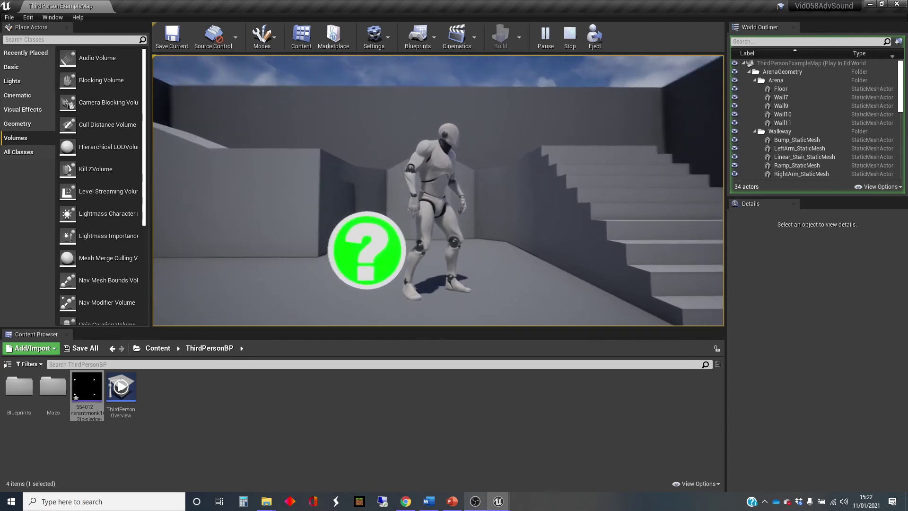
{"action": "key", "text": "s"}
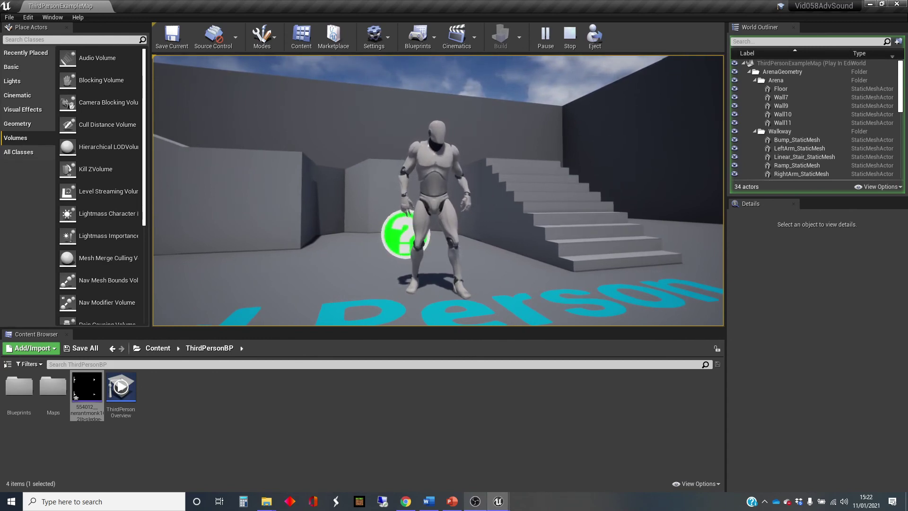
{"action": "key", "text": "Escape"}
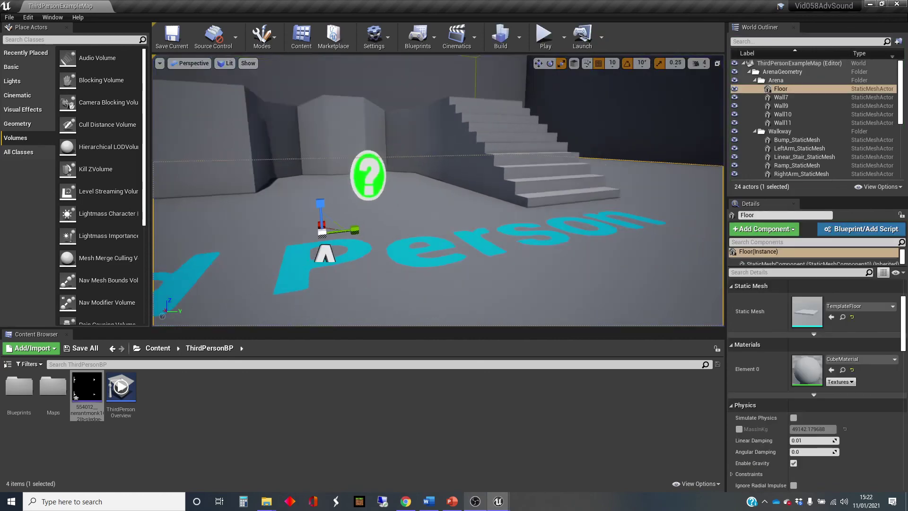
Fly the viewport camera back to overlook the arena, stairs and character.
{"action": "right_click_drag", "start_coordinate": [160, 63], "coordinate": [510, 196]}
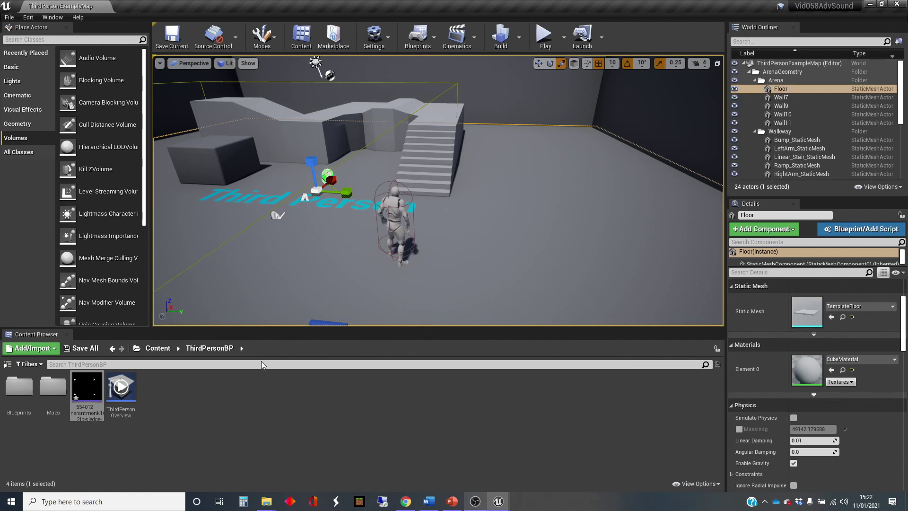
Reopen the anvil sound wave and its Master sound class graph, panning the graph left.
{"action": "double_click", "coordinate": [96, 375]}
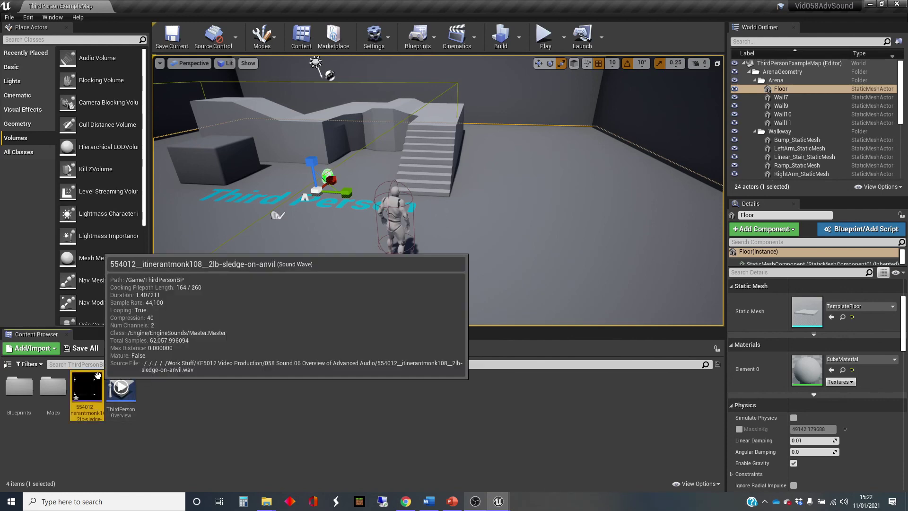
{"action": "double_click", "coordinate": [335, 261]}
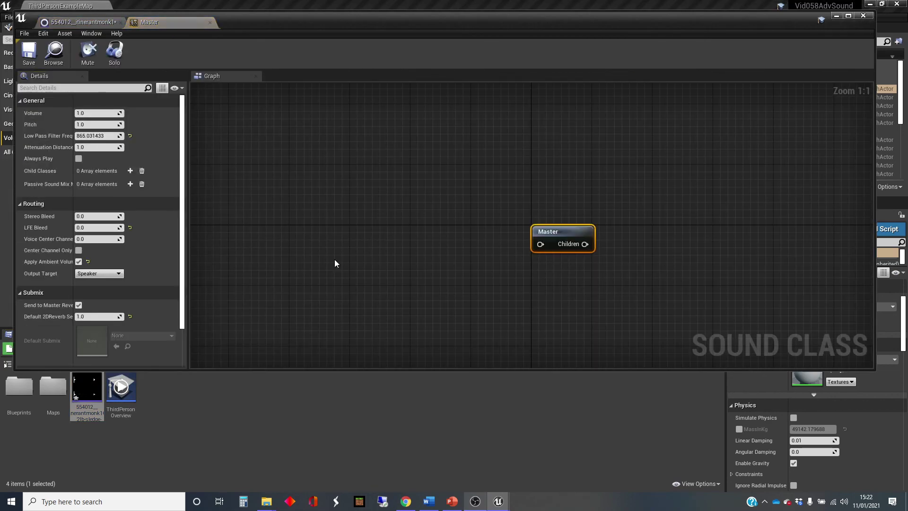
{"action": "right_click_drag", "start_coordinate": [486, 272], "coordinate": [417, 257]}
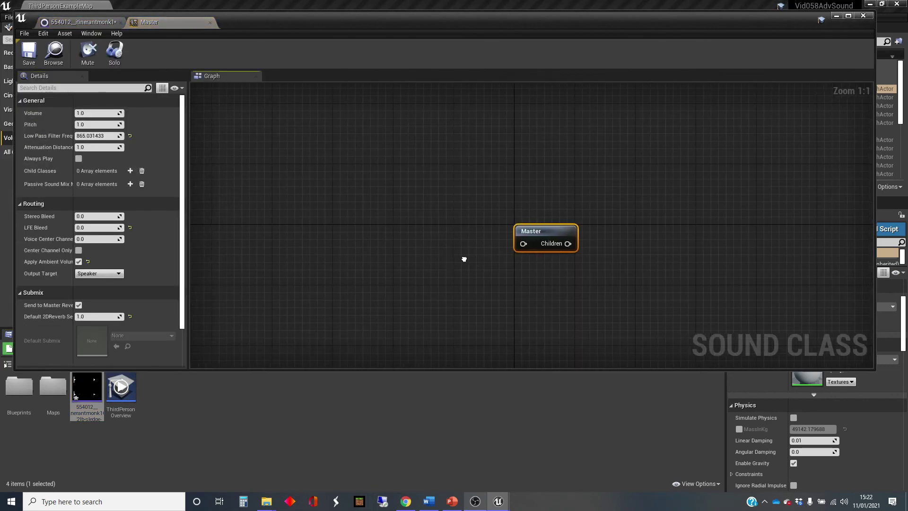
Start a new sound class linked from Master's pin, then cancel it and clear the selection.
{"action": "left_click_drag", "start_coordinate": [476, 243], "coordinate": [362, 237]}
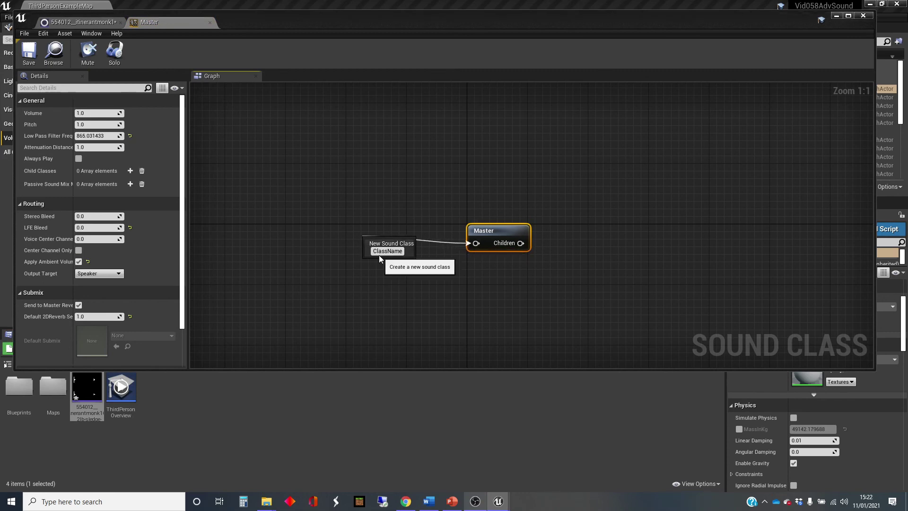
{"action": "left_click", "coordinate": [418, 298]}
{"action": "left_click", "coordinate": [418, 297]}
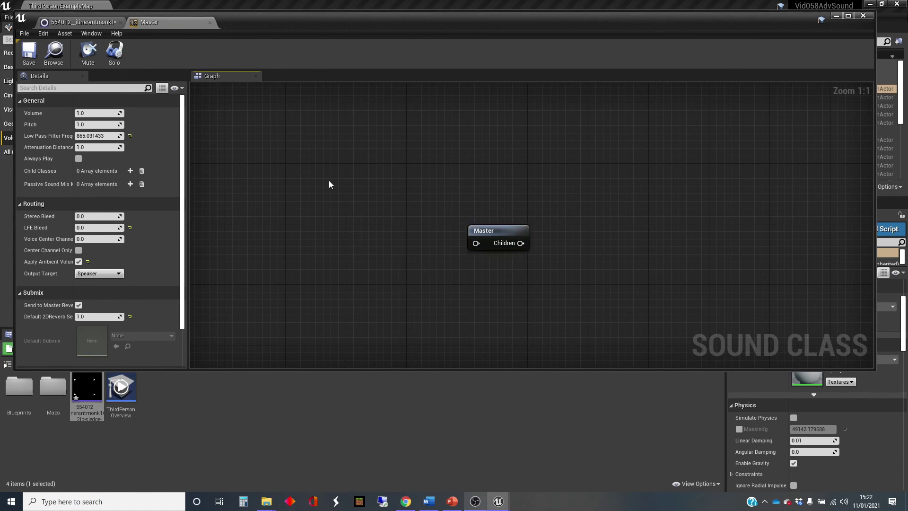